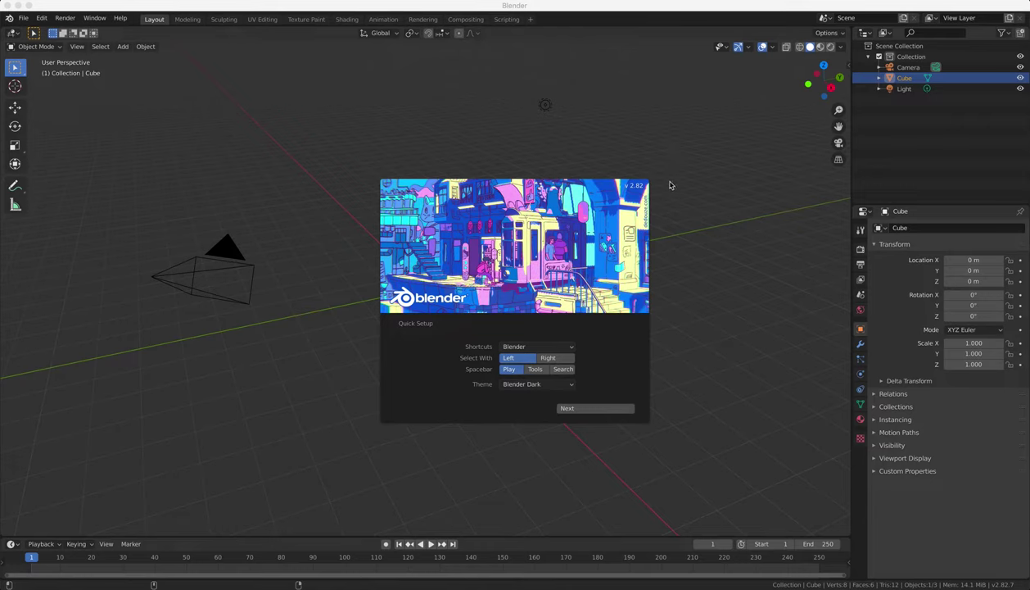
Dismiss the splash screen and try moving the default cube freely, cancelling the move
{"action": "left_click", "coordinate": [322, 375]}
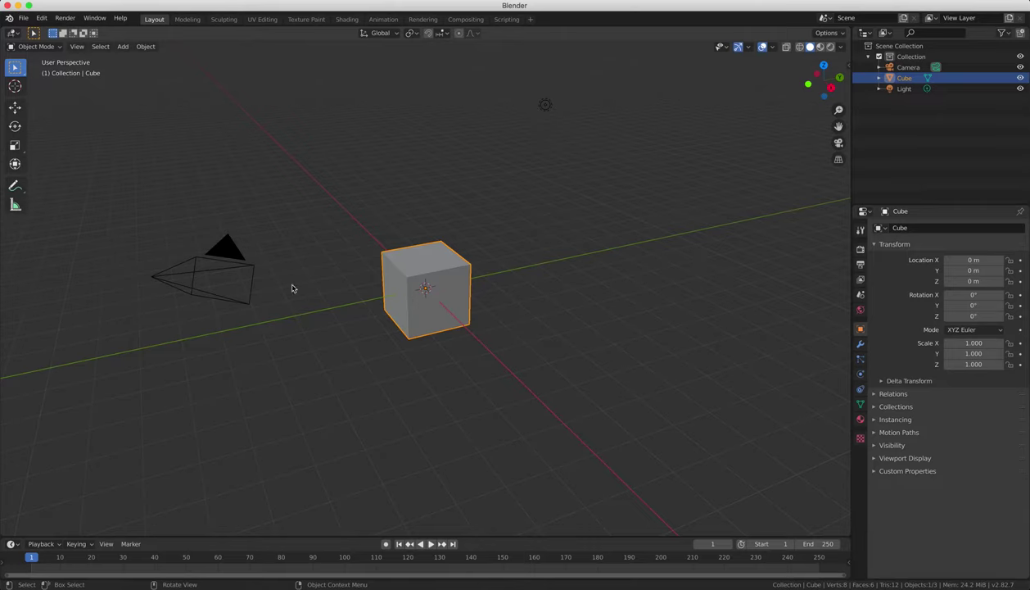
{"action": "key", "text": "g"}
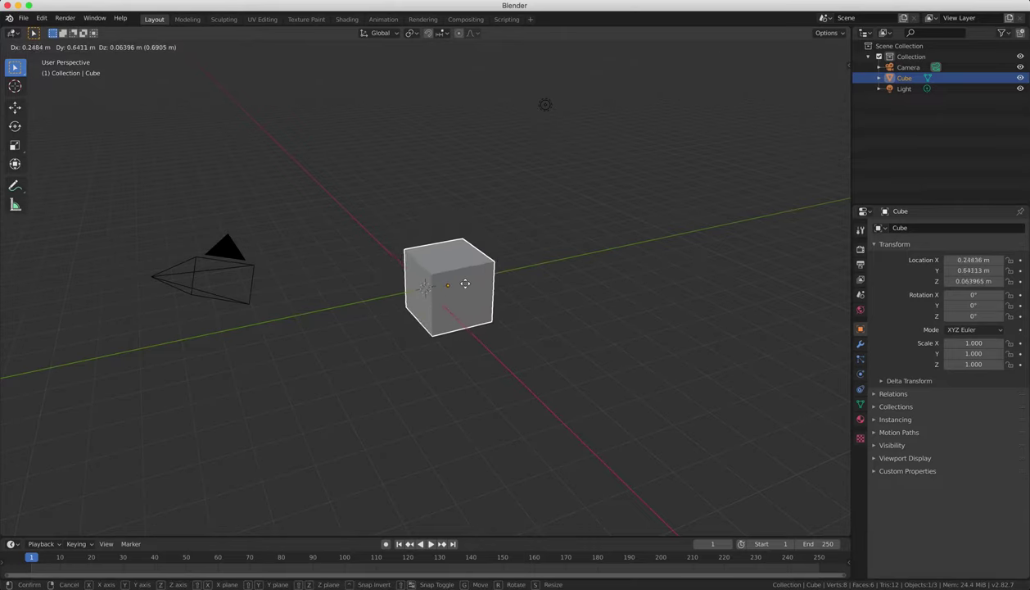
{"action": "right_click", "coordinate": [497, 286]}
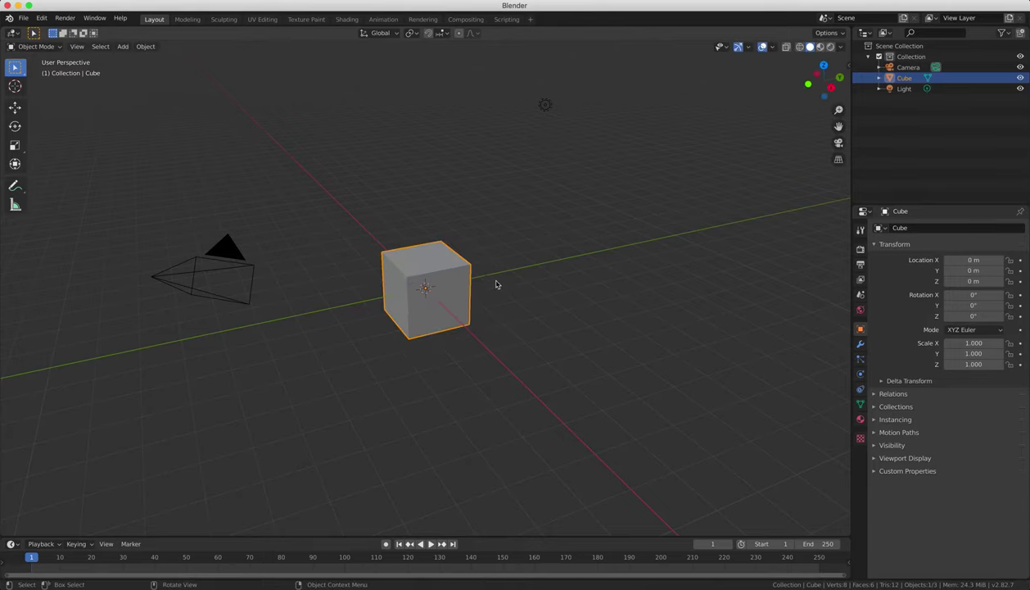
Select the light, the camera and the cube in turn several times in the viewport, finishing with the light selected
{"action": "middle_click_drag", "start_coordinate": [497, 285], "coordinate": [494, 285]}
{"action": "scroll", "coordinate": [425, 289], "scroll_direction": "up", "scroll_amount": 2}
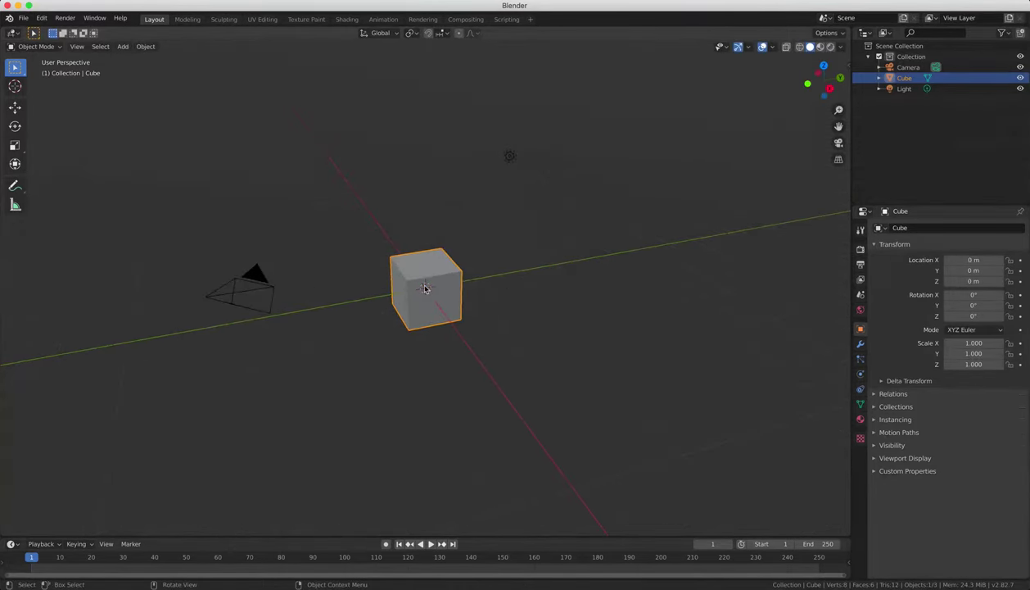
{"action": "left_click", "coordinate": [510, 157]}
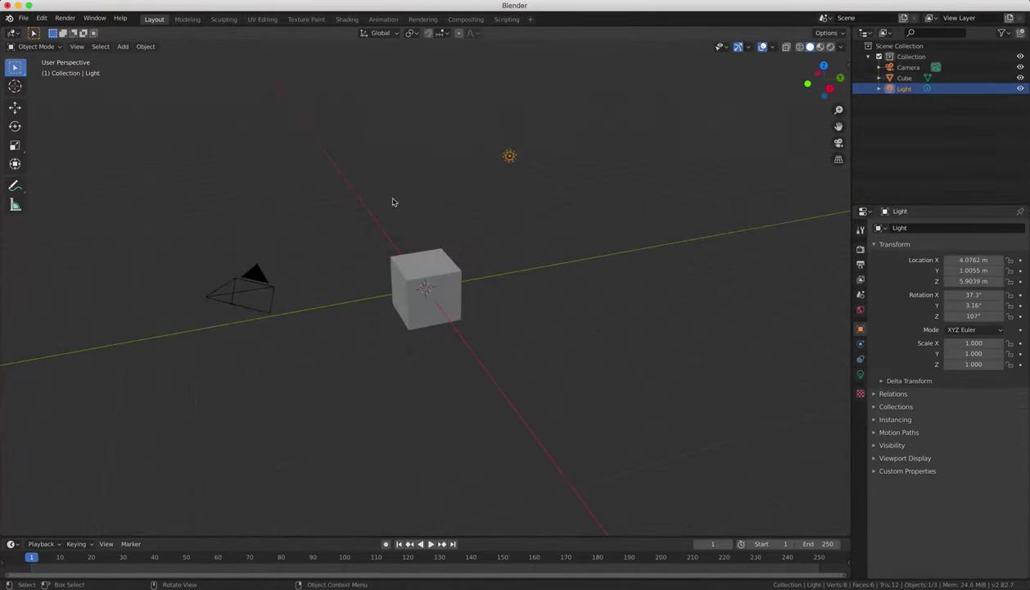
{"action": "left_click", "coordinate": [260, 289]}
{"action": "mouse_move", "coordinate": [511, 316]}
{"action": "middle_mouse_down"}
{"action": "mouse_move", "coordinate": [494, 316]}
{"action": "mouse_move", "coordinate": [615, 314]}
{"action": "mouse_move", "coordinate": [508, 299]}
{"action": "middle_mouse_up"}
{"action": "left_click", "coordinate": [451, 279]}
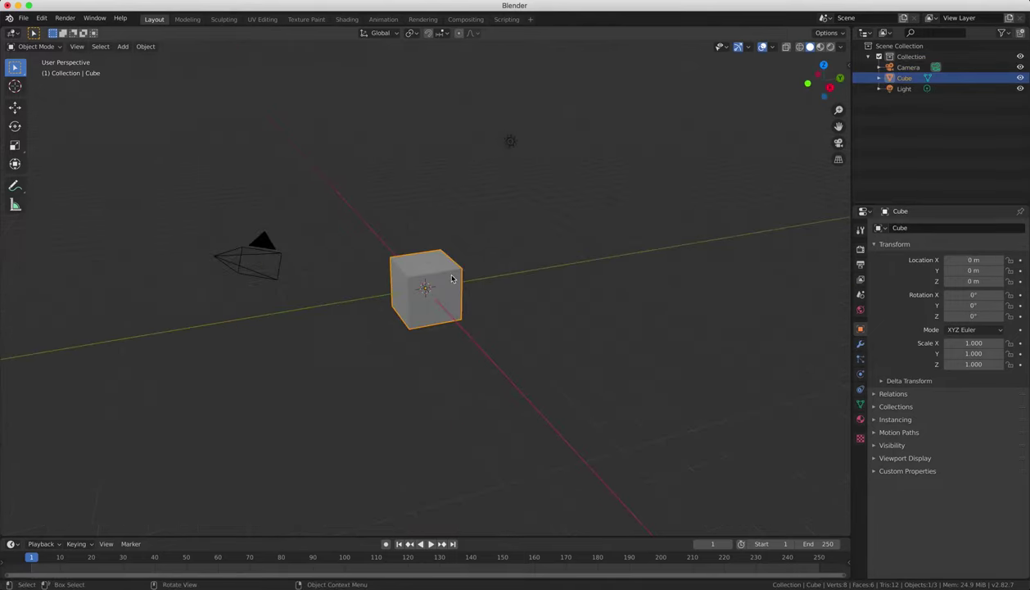
{"action": "left_click", "coordinate": [507, 143]}
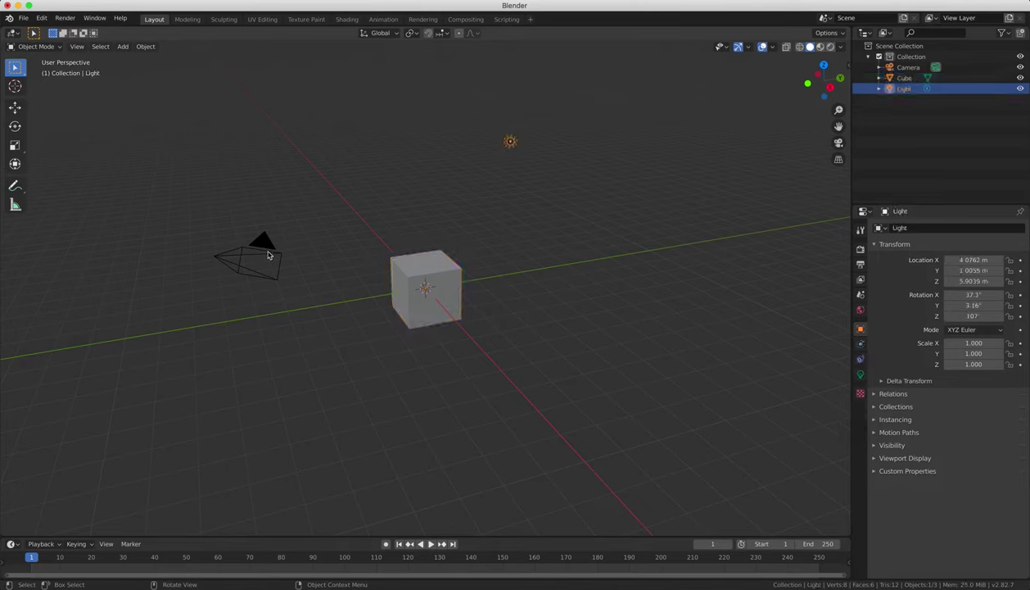
{"action": "left_click", "coordinate": [268, 255]}
{"action": "left_click", "coordinate": [453, 284]}
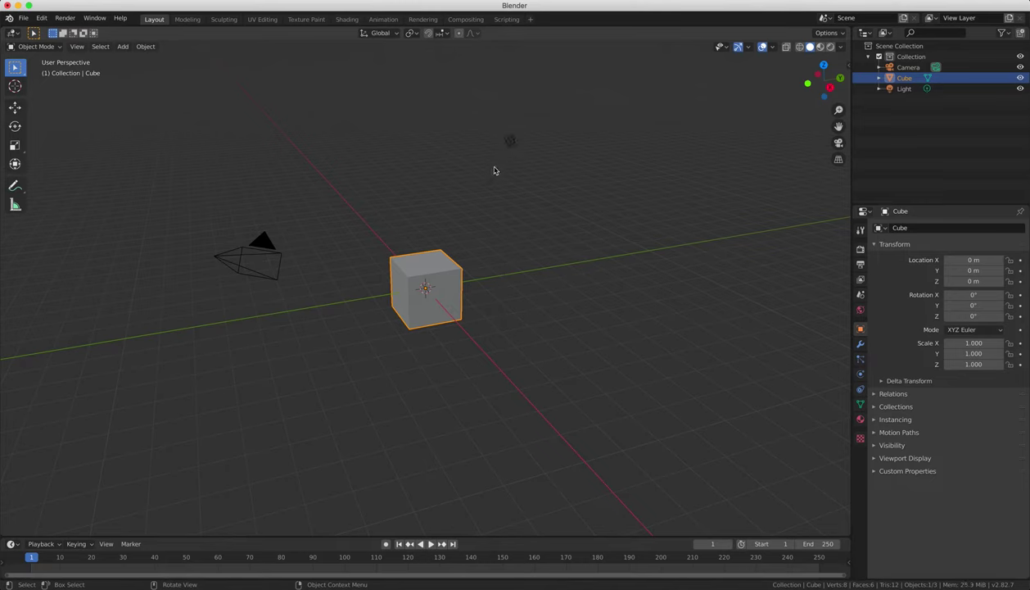
{"action": "left_click", "coordinate": [511, 144]}
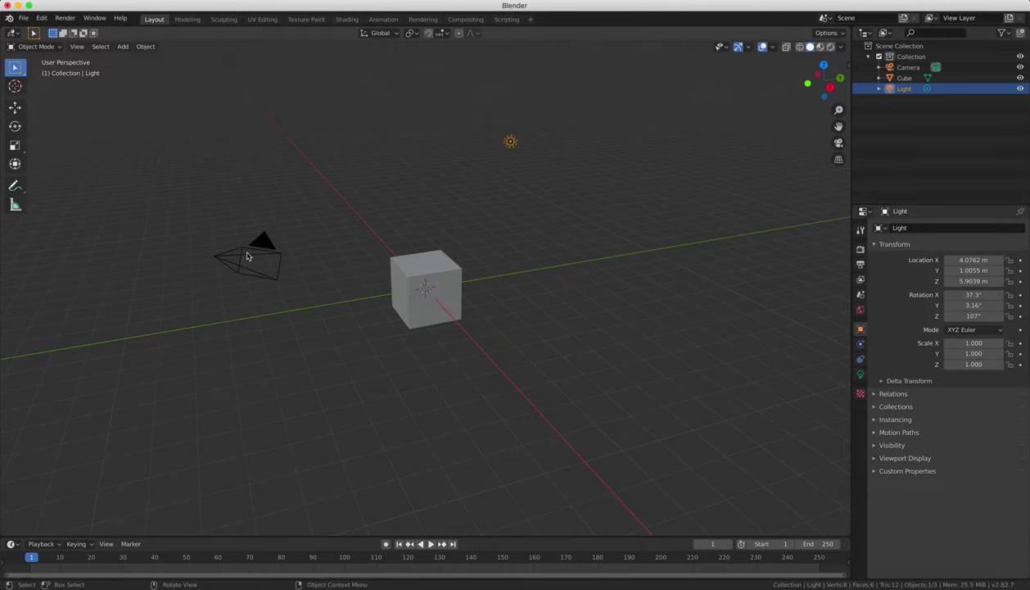
{"action": "left_click", "coordinate": [247, 257]}
{"action": "left_click", "coordinate": [448, 277]}
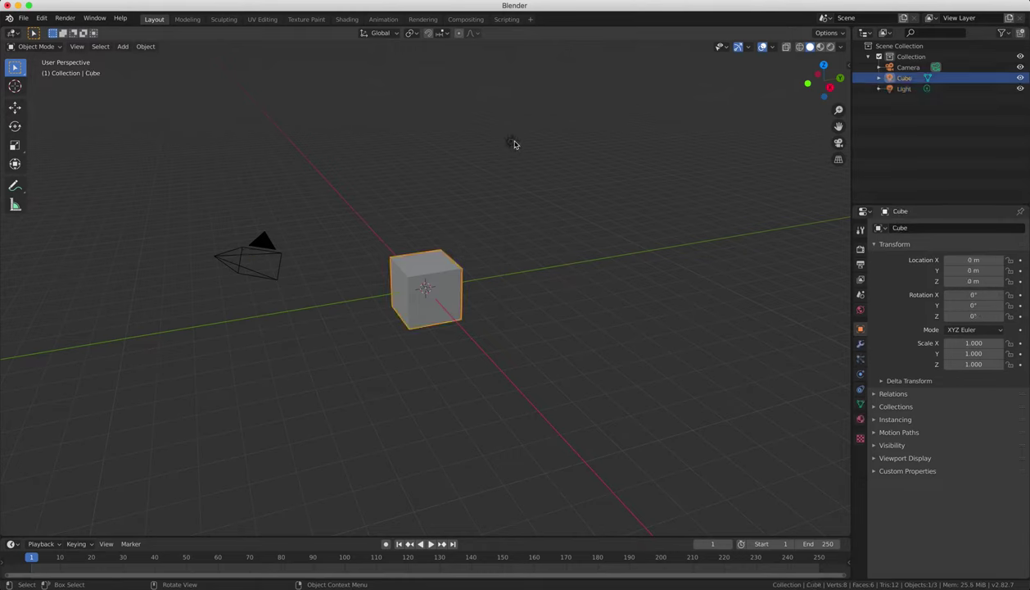
{"action": "left_click", "coordinate": [511, 143]}
{"action": "left_click", "coordinate": [260, 255]}
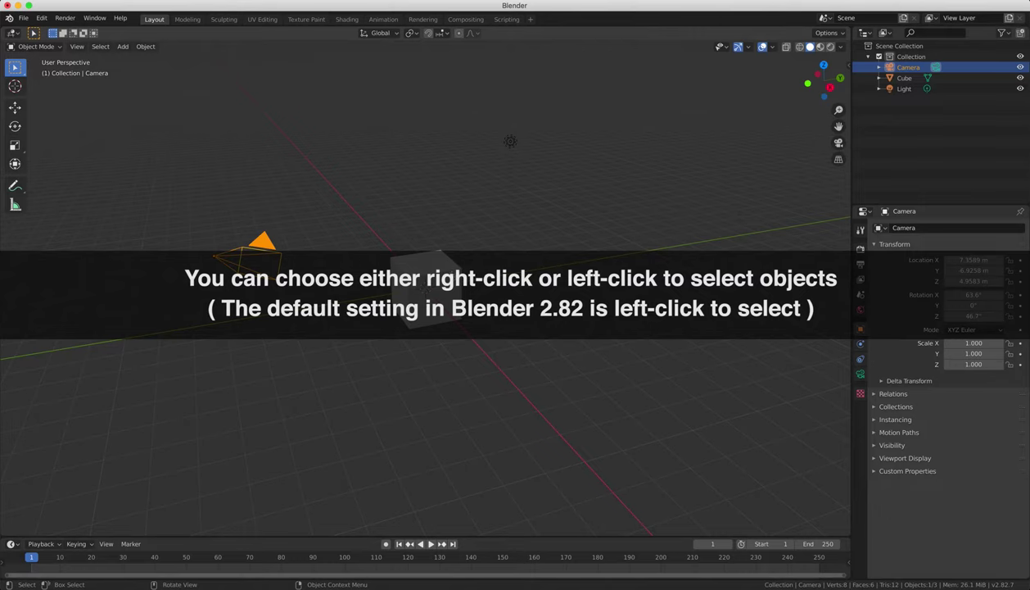
{"action": "left_click", "coordinate": [443, 271]}
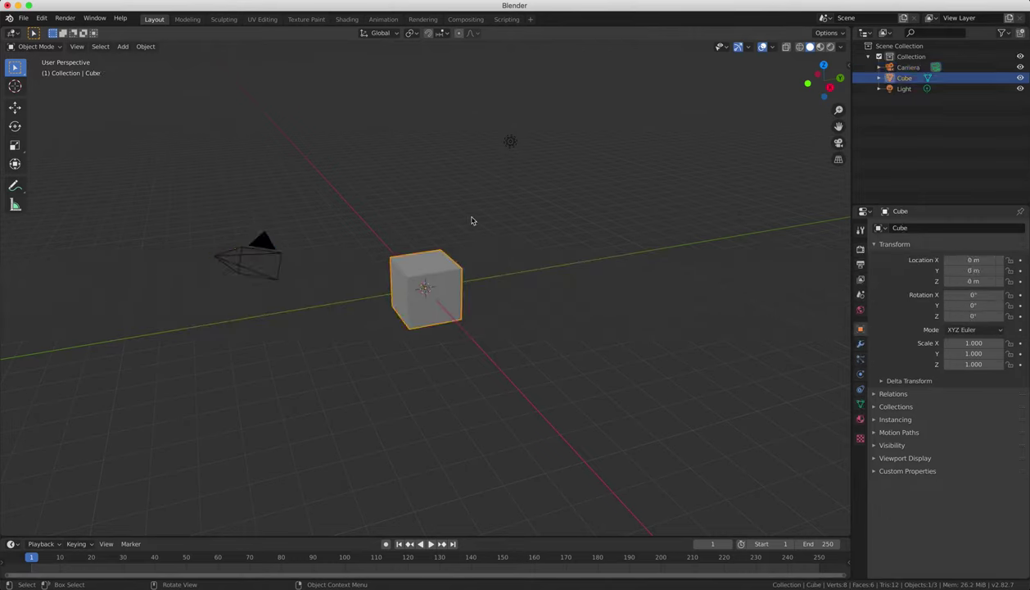
{"action": "left_click", "coordinate": [511, 145]}
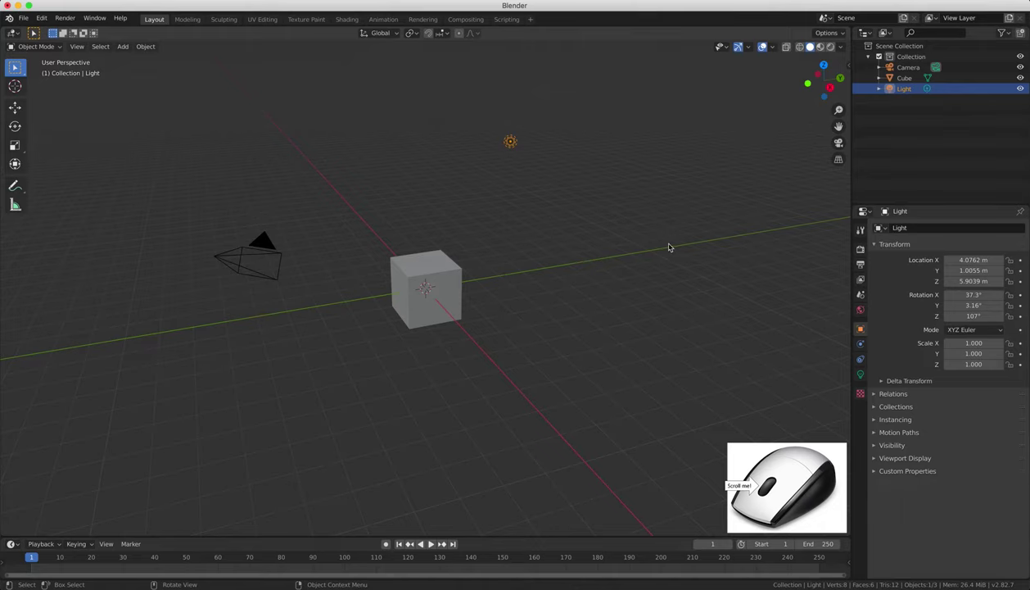
View the cube and its surrounding scene repeatedly from close up and from farther away
{"action": "scroll", "coordinate": [669, 248], "scroll_direction": "up", "scroll_amount": 5}
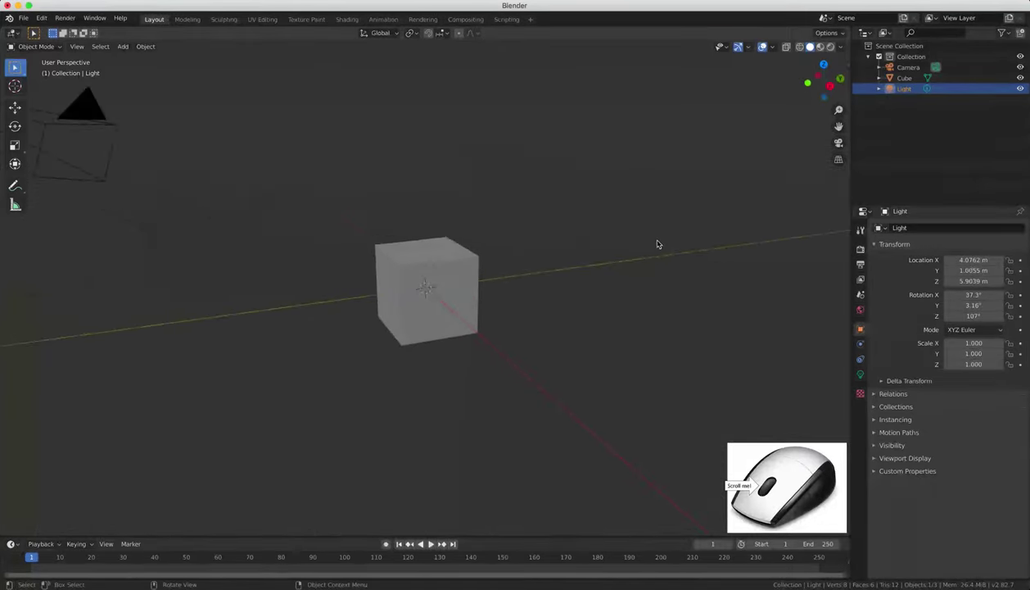
{"action": "scroll", "coordinate": [501, 221], "scroll_direction": "down", "scroll_amount": 3}
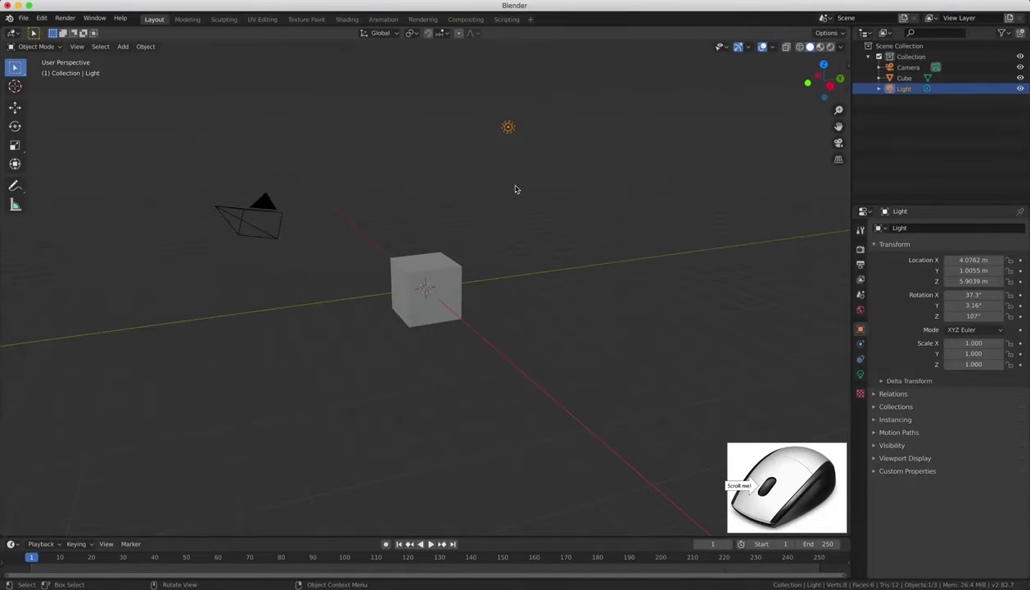
{"action": "mouse_move", "coordinate": [515, 190]}
{"action": "middle_mouse_down"}
{"action": "mouse_move", "coordinate": [552, 212]}
{"action": "mouse_move", "coordinate": [614, 210]}
{"action": "mouse_move", "coordinate": [503, 209]}
{"action": "mouse_move", "coordinate": [515, 190]}
{"action": "middle_mouse_up"}
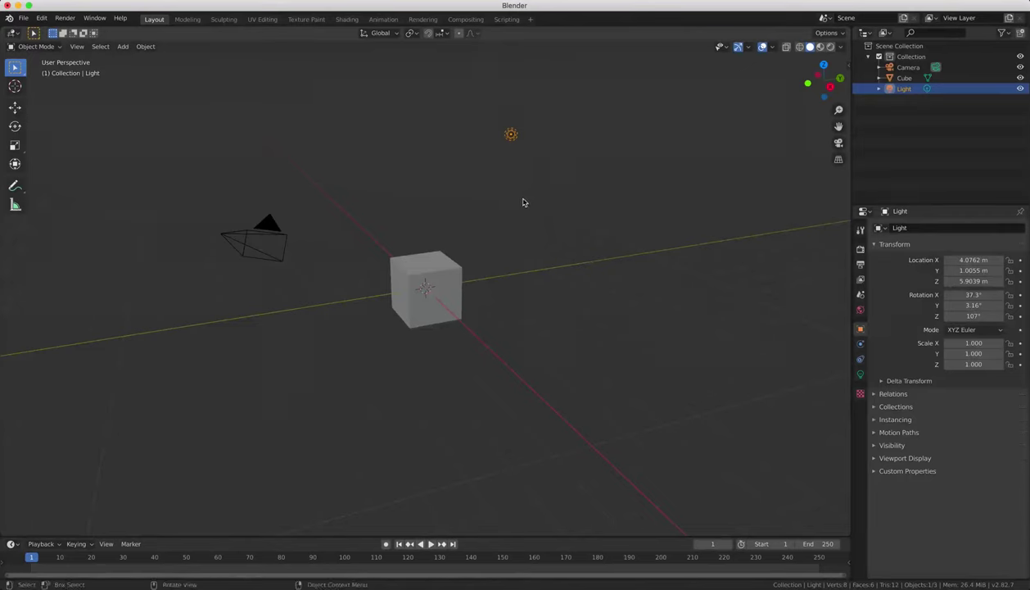
{"action": "scroll", "coordinate": [523, 202], "scroll_direction": "up", "scroll_amount": 6}
{"action": "scroll", "coordinate": [527, 205], "scroll_direction": "down", "scroll_amount": 6}
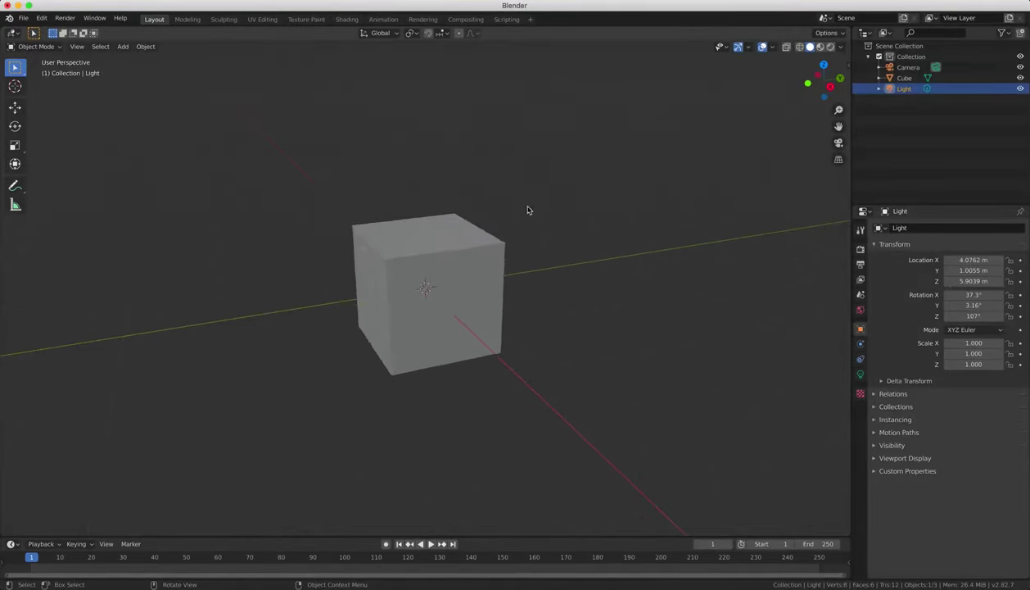
{"action": "scroll", "coordinate": [524, 213], "scroll_direction": "up", "scroll_amount": 5}
{"action": "scroll", "coordinate": [529, 213], "scroll_direction": "down", "scroll_amount": 6}
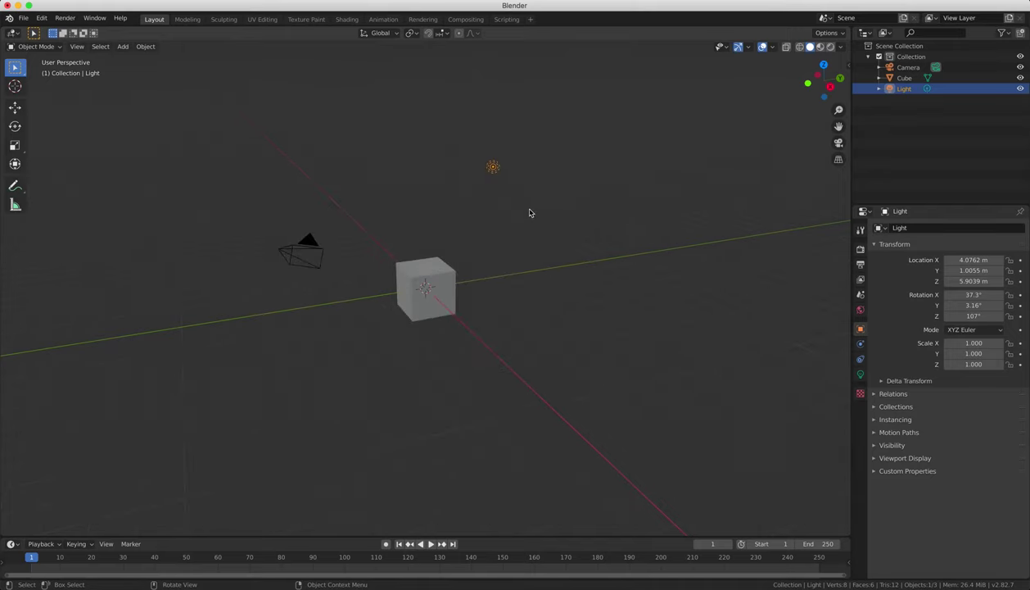
{"action": "scroll", "coordinate": [528, 213], "scroll_direction": "up", "scroll_amount": 5}
{"action": "scroll", "coordinate": [527, 214], "scroll_direction": "down", "scroll_amount": 6}
{"action": "scroll", "coordinate": [525, 215], "scroll_direction": "up", "scroll_amount": 2}
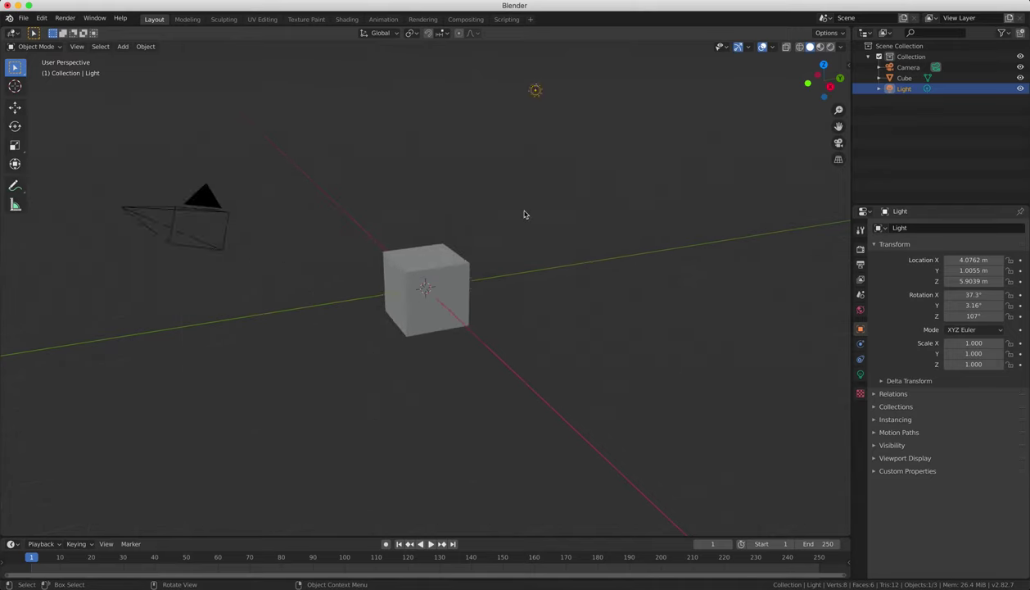
{"action": "scroll", "coordinate": [524, 213], "scroll_direction": "up", "scroll_amount": 5}
{"action": "scroll", "coordinate": [524, 212], "scroll_direction": "down", "scroll_amount": 6}
{"action": "scroll", "coordinate": [522, 215], "scroll_direction": "up", "scroll_amount": 4}
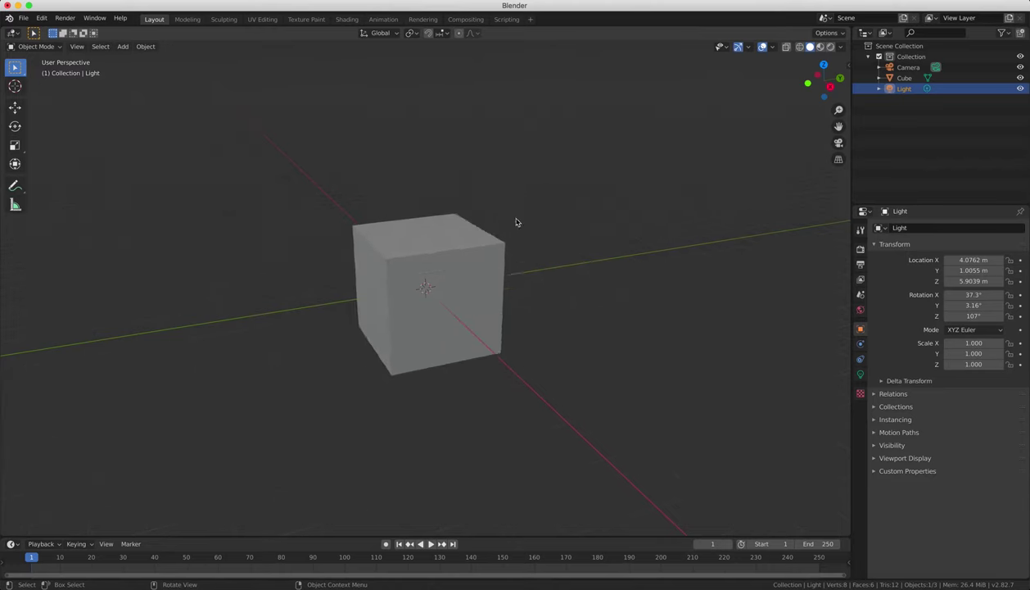
{"action": "scroll", "coordinate": [516, 221], "scroll_direction": "down", "scroll_amount": 3}
{"action": "scroll", "coordinate": [518, 219], "scroll_direction": "up", "scroll_amount": 7}
{"action": "scroll", "coordinate": [518, 217], "scroll_direction": "down", "scroll_amount": 8}
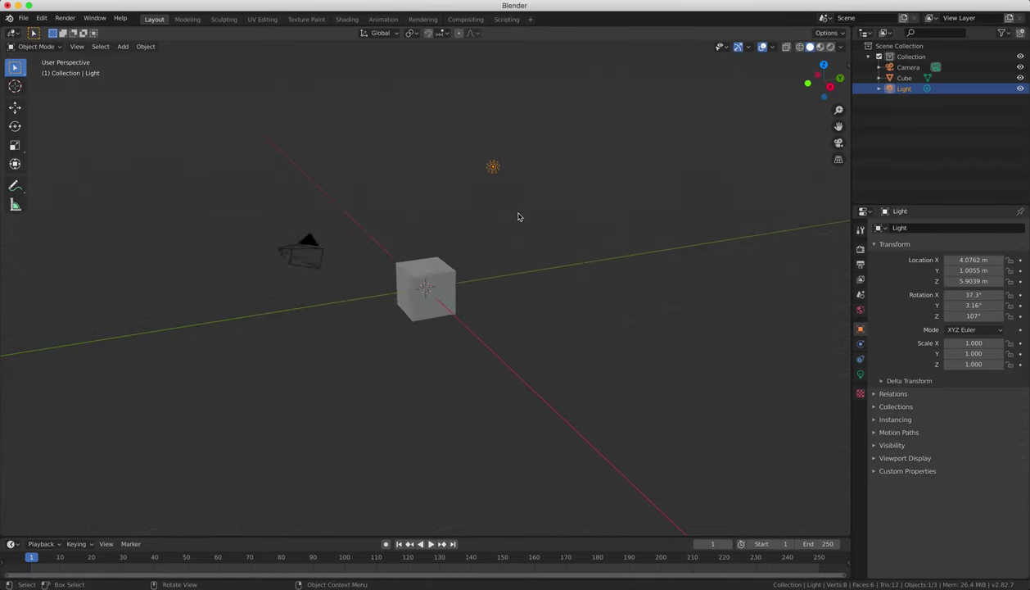
{"action": "scroll", "coordinate": [518, 216], "scroll_direction": "down", "scroll_amount": 2}
{"action": "scroll", "coordinate": [517, 216], "scroll_direction": "up", "scroll_amount": 4}
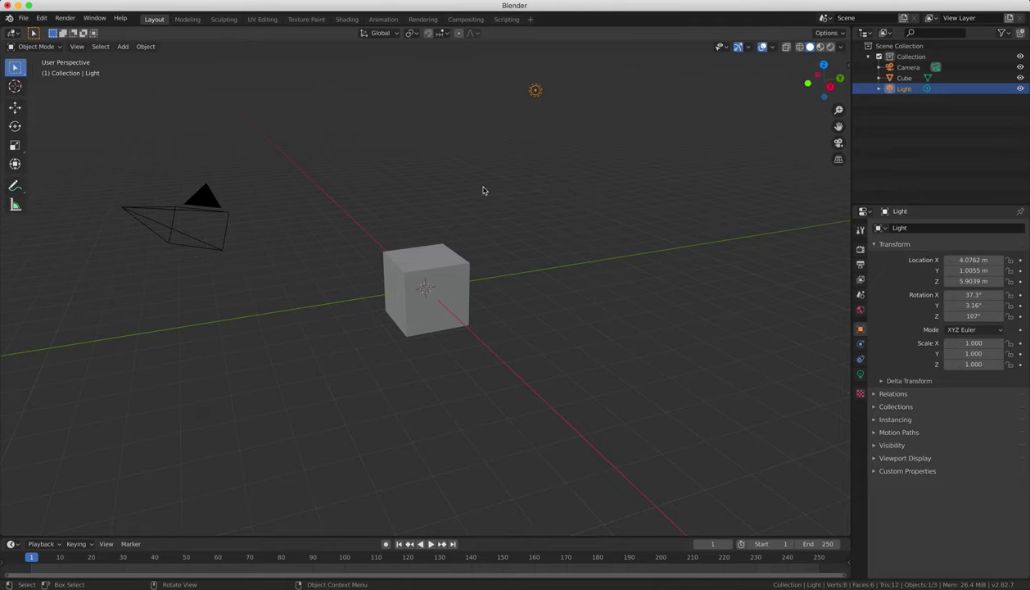
Examine the cube, camera and light from different angles and viewing positions
{"action": "mouse_move", "coordinate": [615, 214]}
{"action": "middle_mouse_down"}
{"action": "mouse_move", "coordinate": [312, 223]}
{"action": "mouse_move", "coordinate": [198, 171]}
{"action": "mouse_move", "coordinate": [65, 203]}
{"action": "mouse_move", "coordinate": [368, 238]}
{"action": "mouse_move", "coordinate": [621, 210]}
{"action": "mouse_move", "coordinate": [766, 226]}
{"action": "mouse_move", "coordinate": [720, 235]}
{"action": "mouse_move", "coordinate": [279, 205]}
{"action": "mouse_move", "coordinate": [162, 168]}
{"action": "mouse_move", "coordinate": [644, 226]}
{"action": "mouse_move", "coordinate": [604, 215]}
{"action": "mouse_move", "coordinate": [612, 219]}
{"action": "middle_mouse_up"}
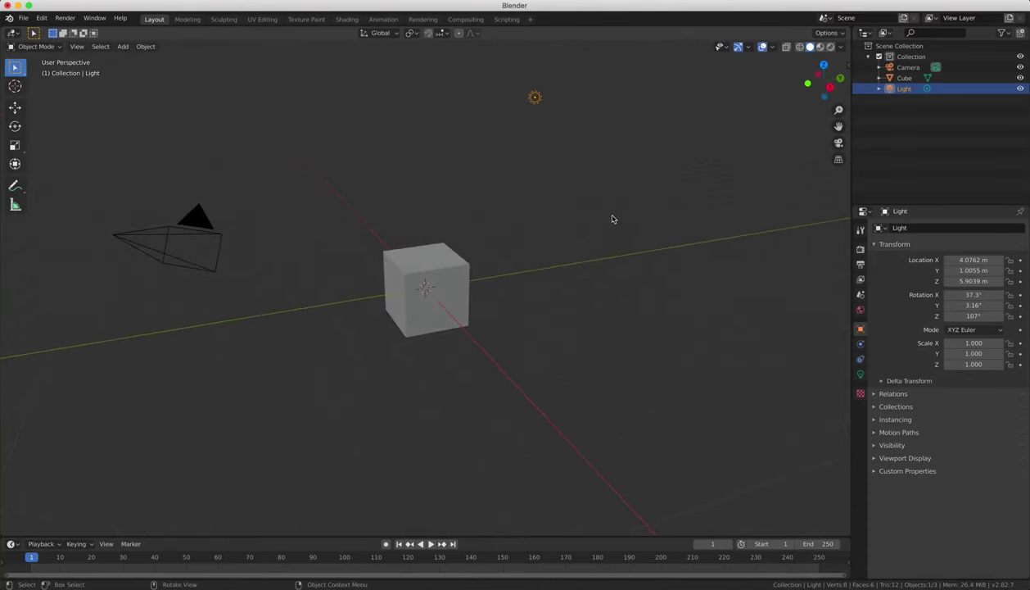
{"action": "middle_click_drag", "start_coordinate": [438, 211], "coordinate": [411, 231]}
{"action": "scroll", "coordinate": [456, 251], "scroll_direction": "up", "scroll_amount": 5}
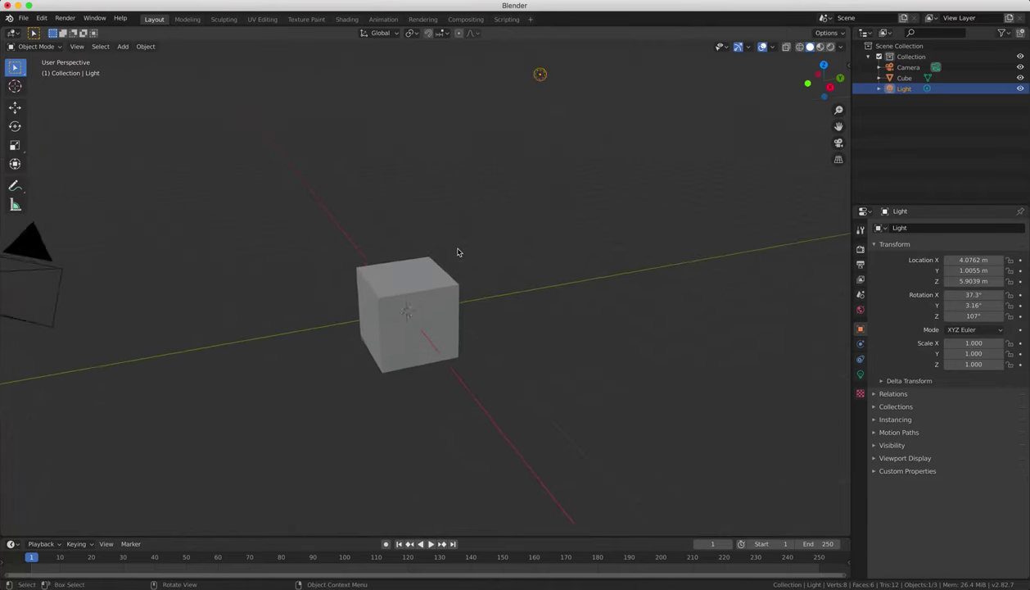
{"action": "scroll", "coordinate": [454, 252], "scroll_direction": "down", "scroll_amount": 6}
{"action": "scroll", "coordinate": [451, 249], "scroll_direction": "up", "scroll_amount": 5}
{"action": "scroll", "coordinate": [452, 254], "scroll_direction": "down", "scroll_amount": 5}
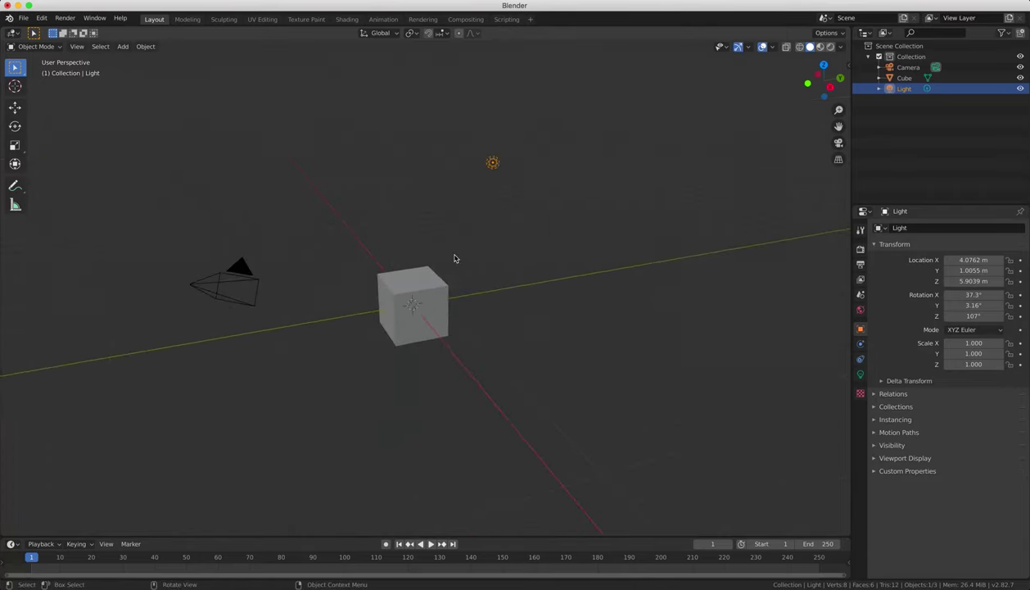
{"action": "middle_click_drag", "start_coordinate": [341, 276], "coordinate": [605, 314]}
{"action": "middle_click_drag", "start_coordinate": [581, 80], "coordinate": [607, 302]}
{"action": "scroll", "coordinate": [394, 271], "scroll_direction": "up", "scroll_amount": 3}
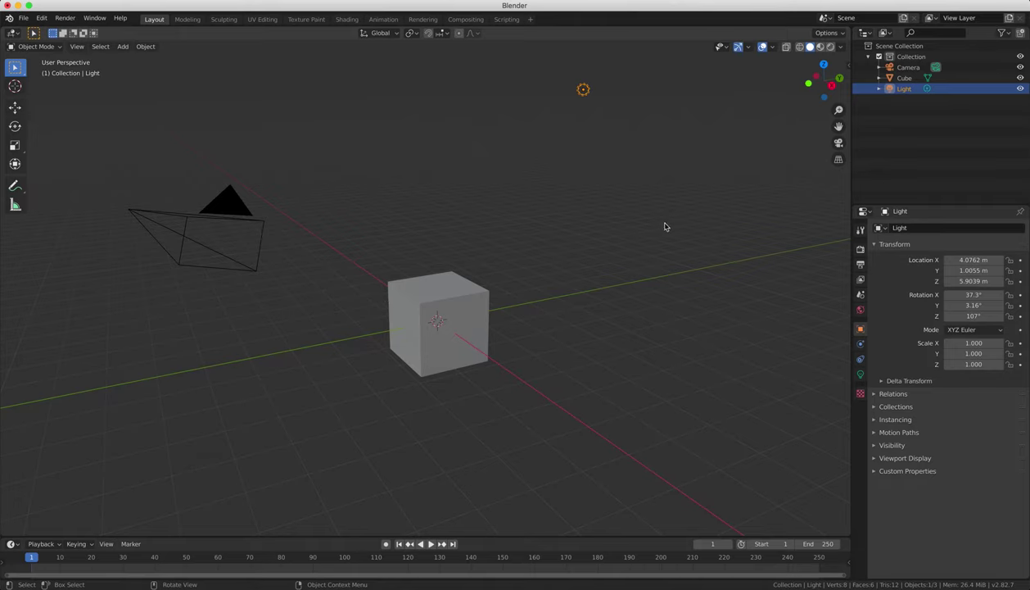
Select the cube, switch the selection to the camera, and return the selection to the cube
{"action": "left_click", "coordinate": [449, 311]}
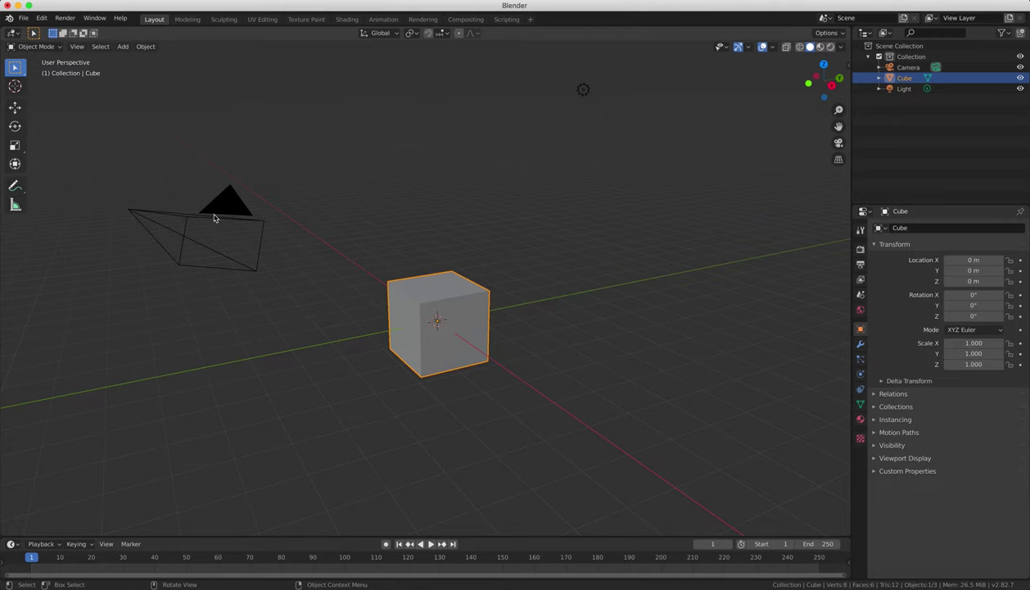
{"action": "left_click", "coordinate": [214, 218]}
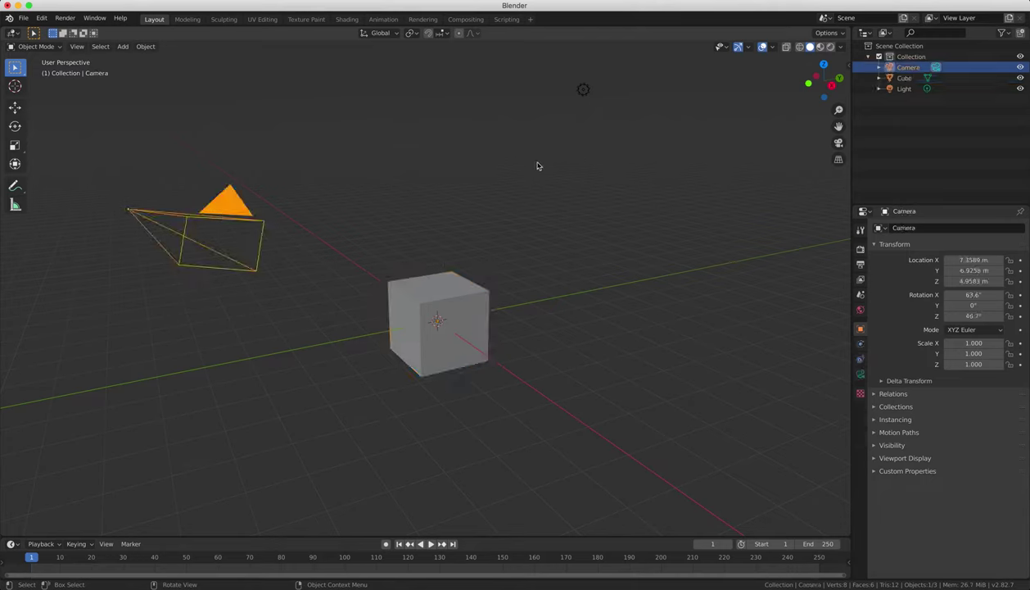
{"action": "left_click", "coordinate": [415, 299]}
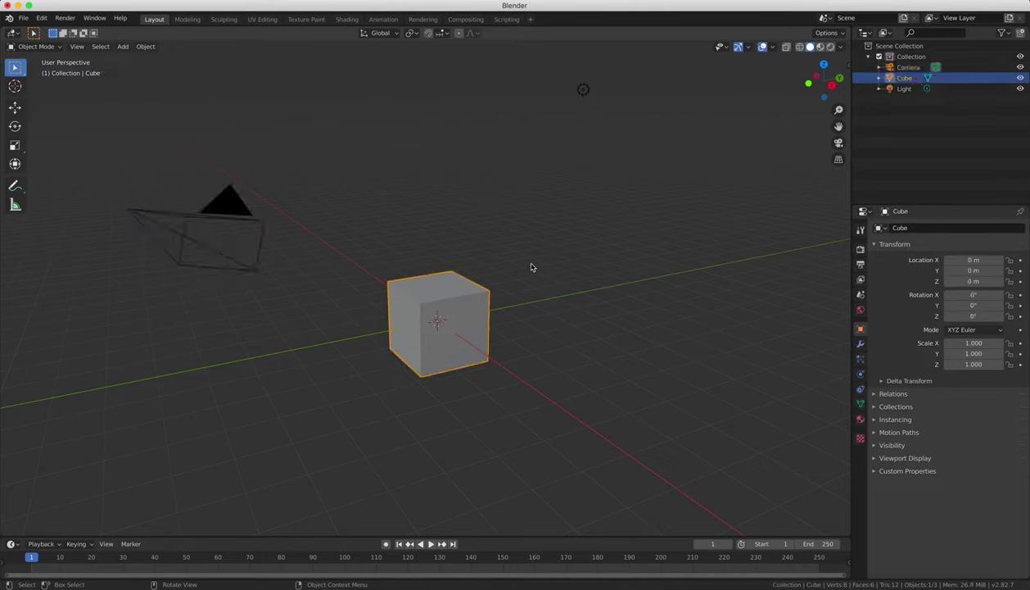
Review the Emulate Numpad and Emulate 3 Button Mouse options in the Input preferences, and close the preferences
{"action": "left_click", "coordinate": [48, 20]}
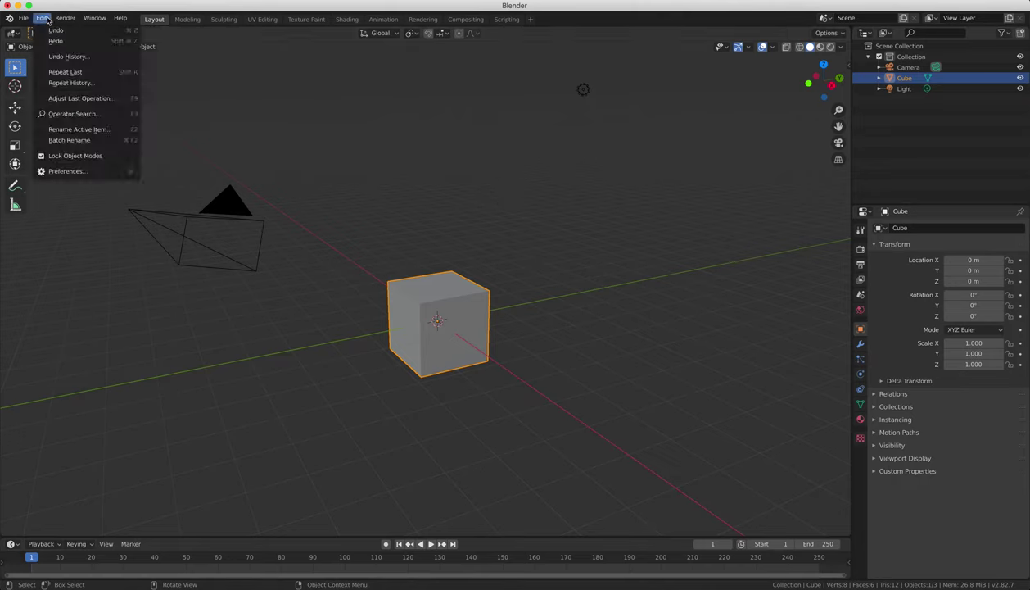
{"action": "left_click", "coordinate": [65, 172]}
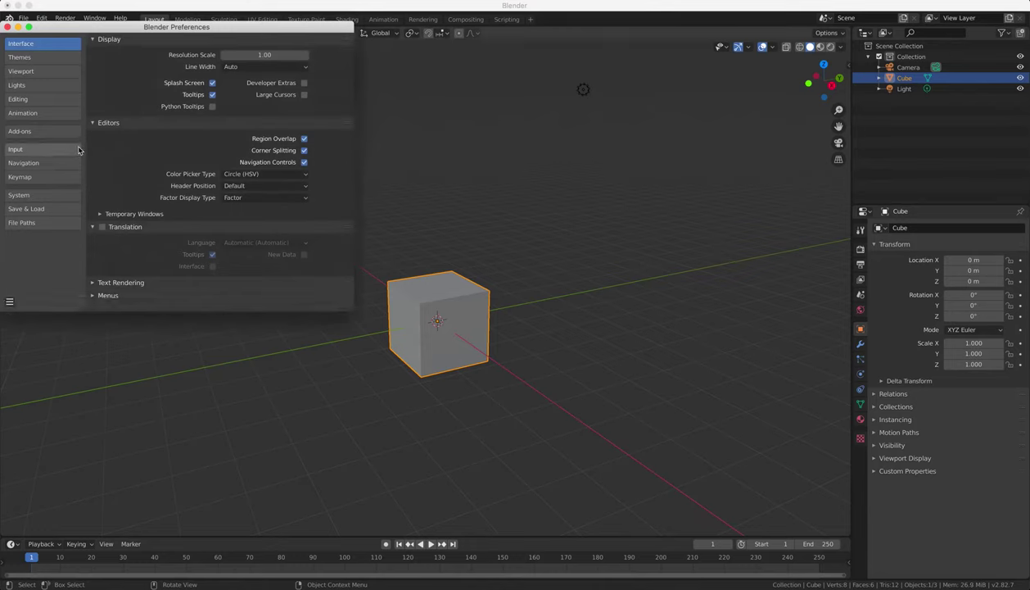
{"action": "left_click", "coordinate": [36, 152]}
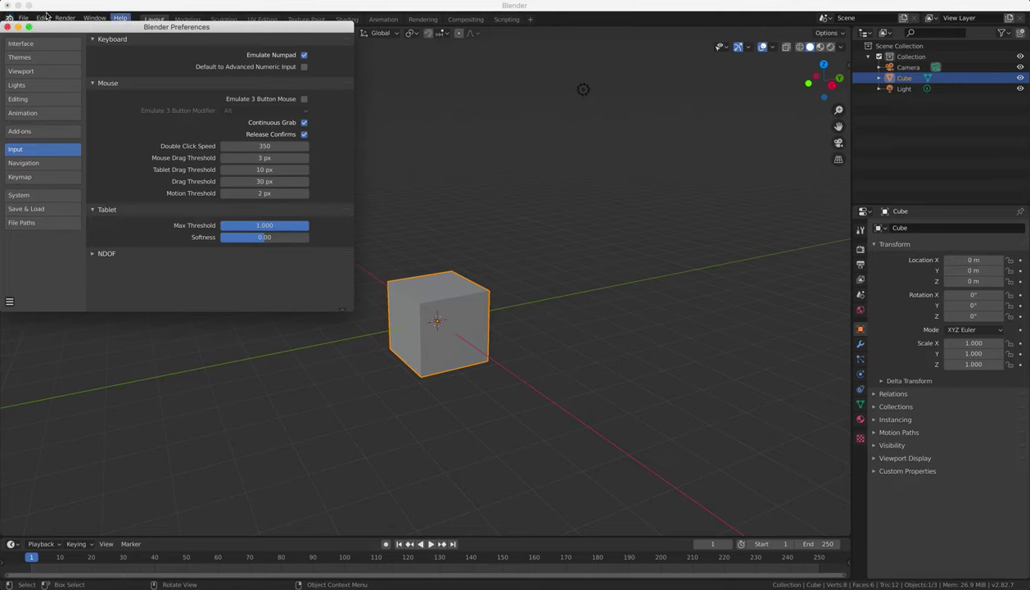
{"action": "left_click", "coordinate": [8, 27]}
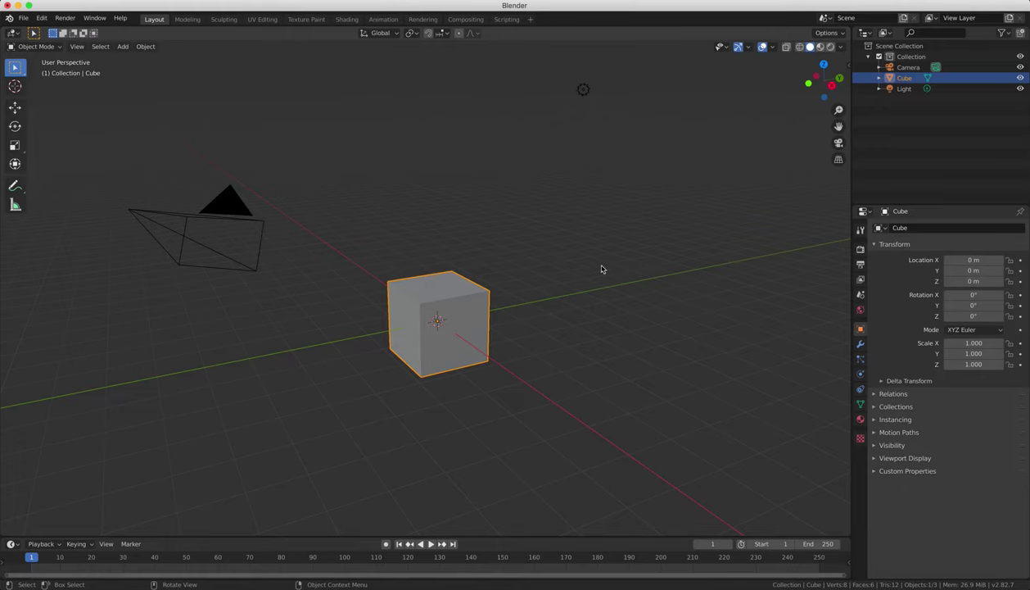
Switch the 3D viewport to the front orthographic view of the cube
{"action": "middle_click_drag", "start_coordinate": [602, 269], "coordinate": [648, 254]}
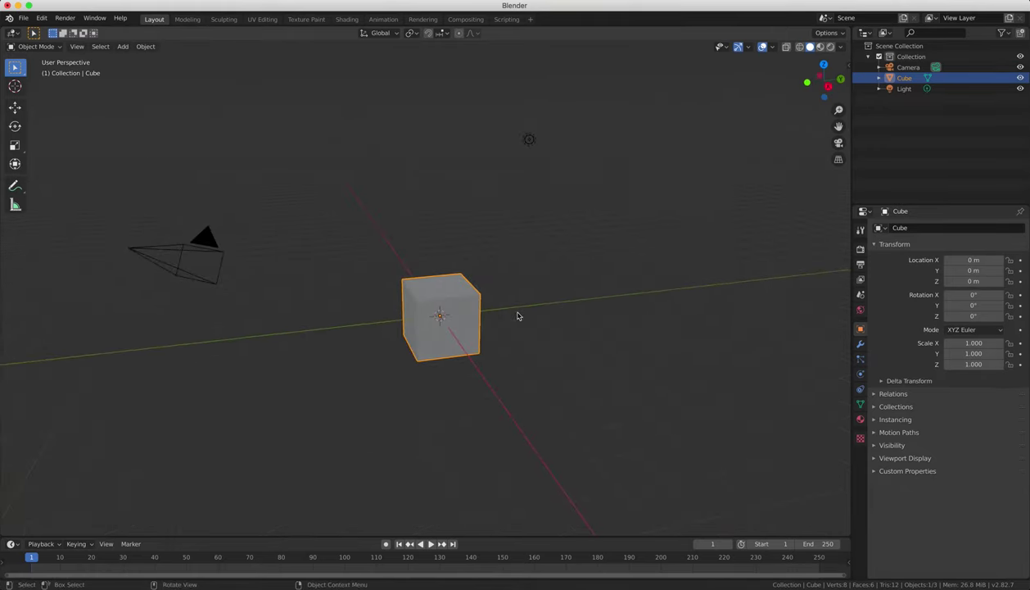
{"action": "key", "text": "KP_1"}
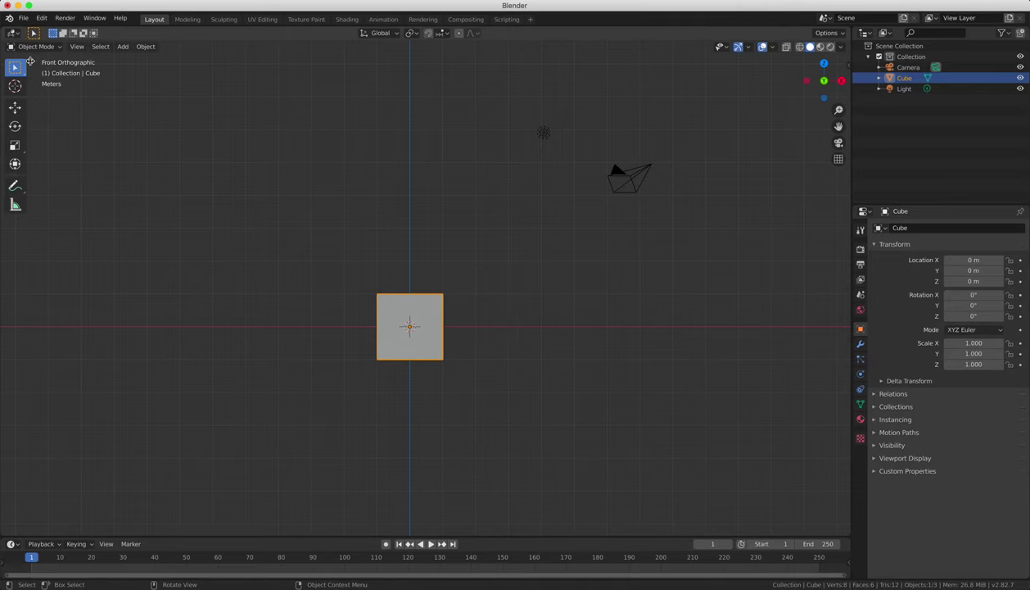
Switch the viewport to the right and top orthographic views, and change the projection to perspective
{"action": "key", "text": "KP_3"}
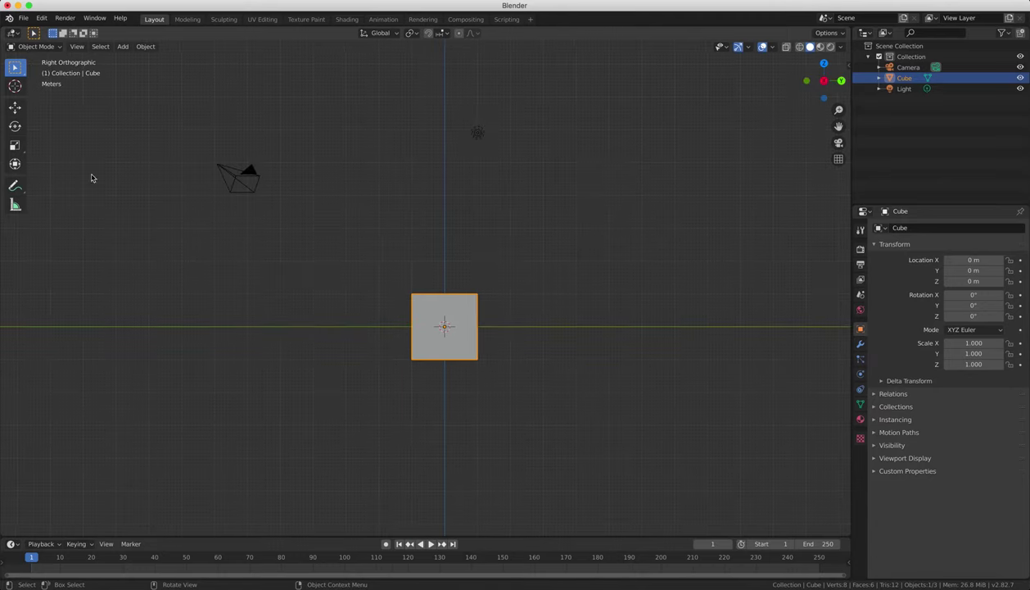
{"action": "key", "text": "KP_7"}
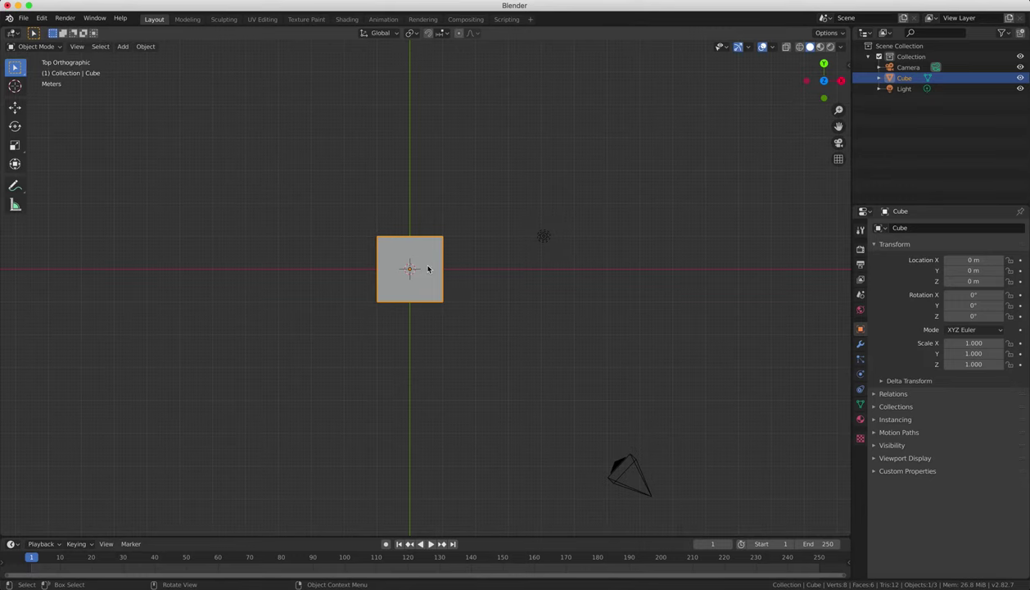
{"action": "key", "text": "KP_5"}
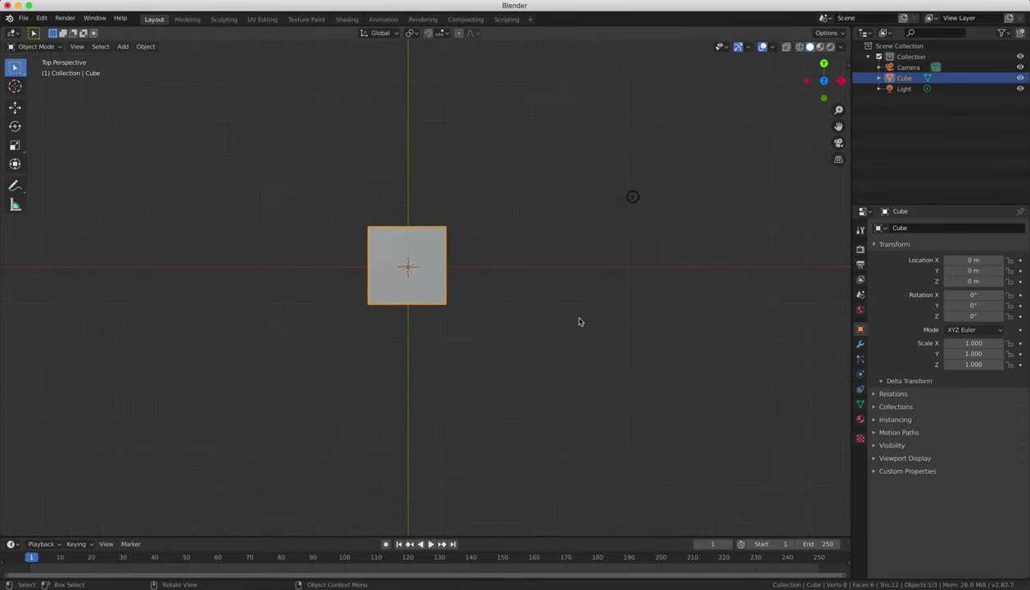
View the cube up close from the front, rotate the view off-axis, and return to the front orthographic view
{"action": "scroll", "coordinate": [574, 319], "scroll_direction": "up", "scroll_amount": 5}
{"action": "key", "text": "KP_1"}
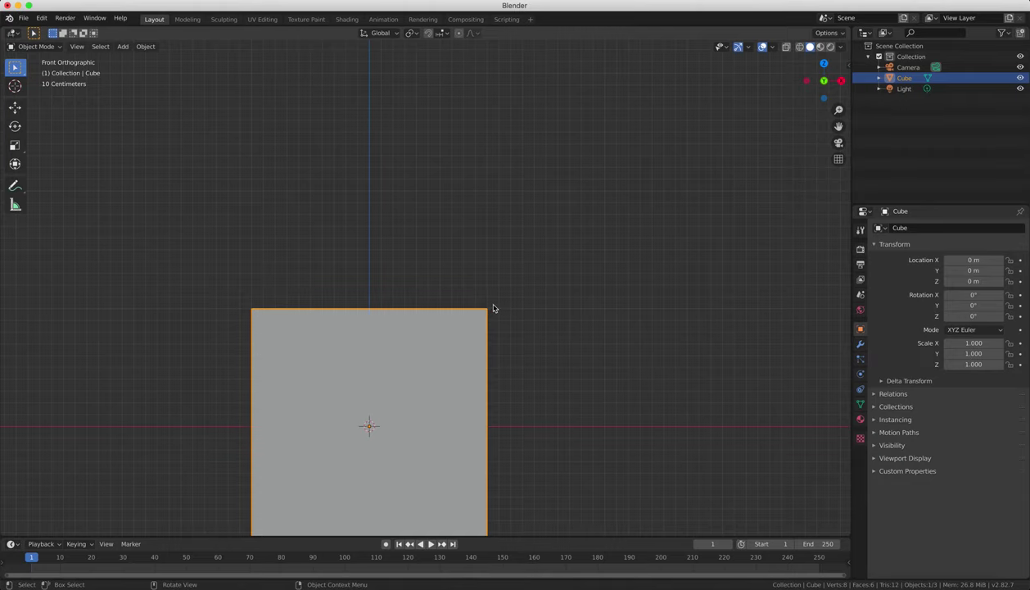
{"action": "middle_click_drag", "start_coordinate": [493, 308], "coordinate": [460, 319]}
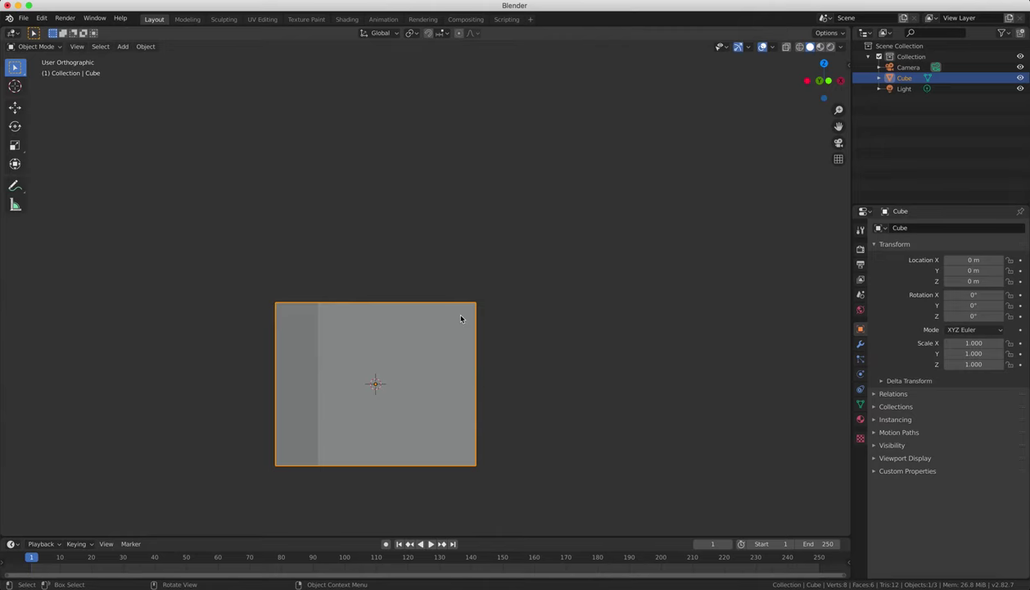
{"action": "key", "text": "KP_1"}
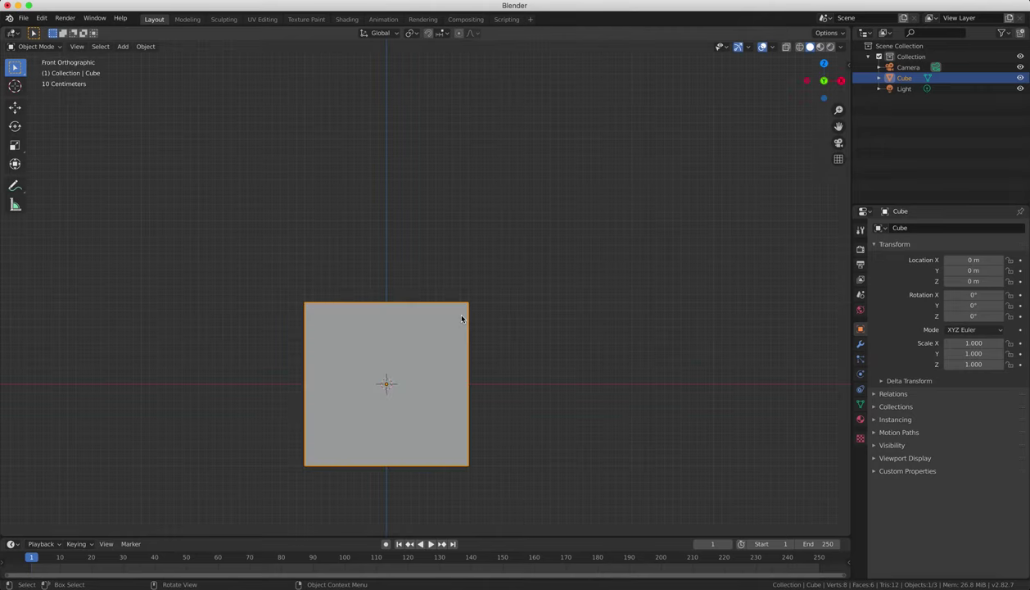
Compare the perspective and orthographic projections of the cube, and finish in the front orthographic view
{"action": "key", "text": "KP_5"}
{"action": "key", "text": "KP_5"}
{"action": "key", "text": "KP_5"}
{"action": "key", "text": "KP_5"}
{"action": "scroll", "coordinate": [496, 295], "scroll_direction": "down", "scroll_amount": 5, "text": "shift"}
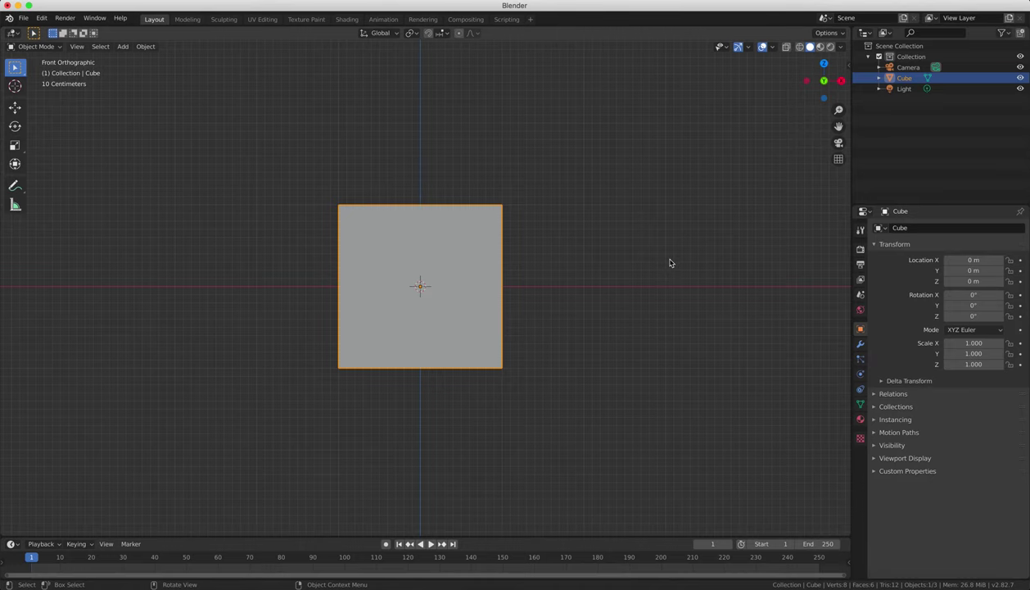
{"action": "key", "text": "KP_5"}
{"action": "key", "text": "KP_7"}
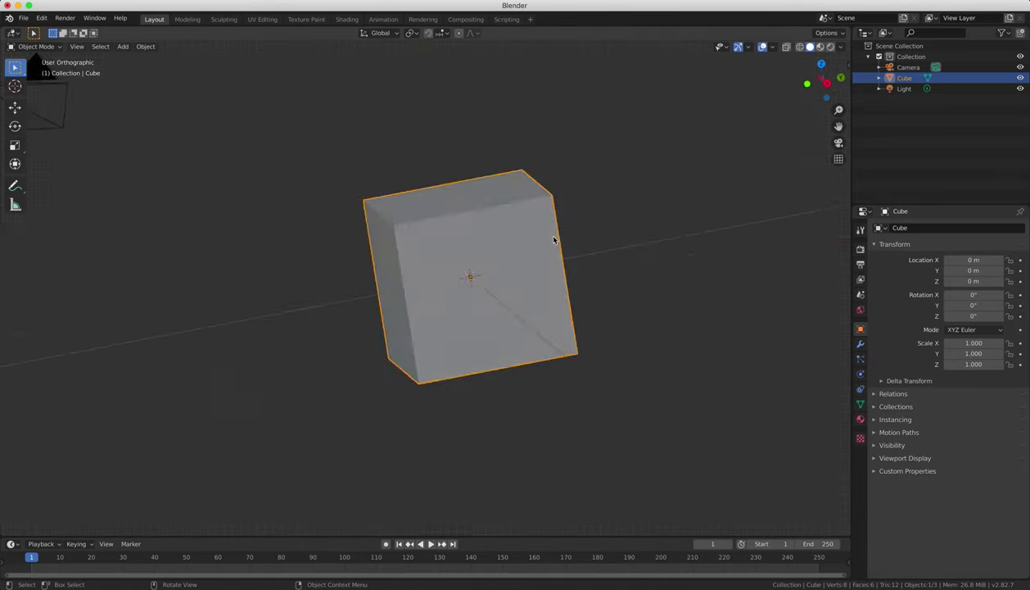
{"action": "key", "text": "KP_1"}
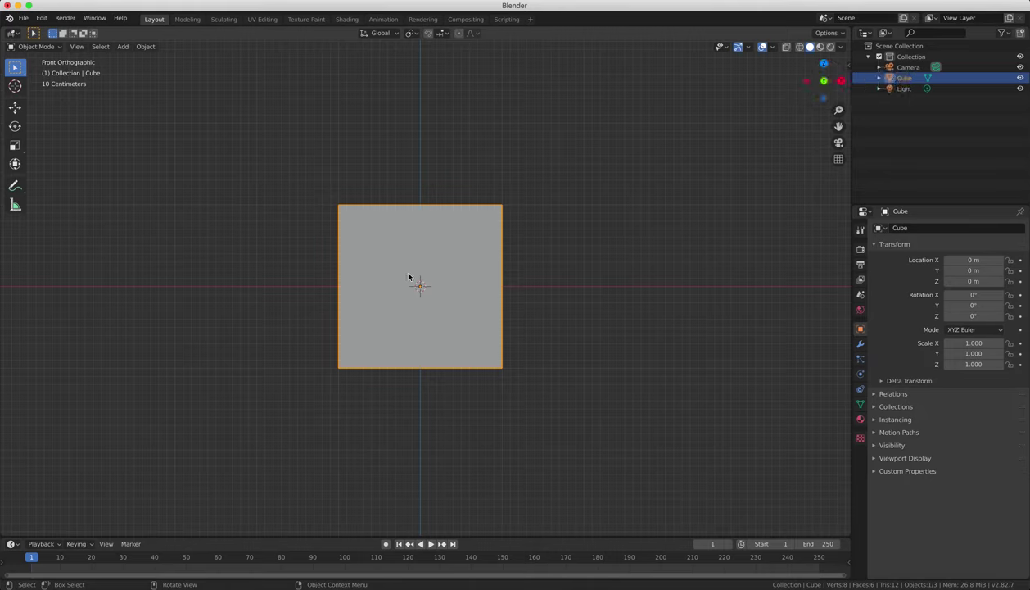
Duplicate the cube and place the copy about 2.48 m from the original along the positive X axis
{"action": "key", "text": "shift+d"}
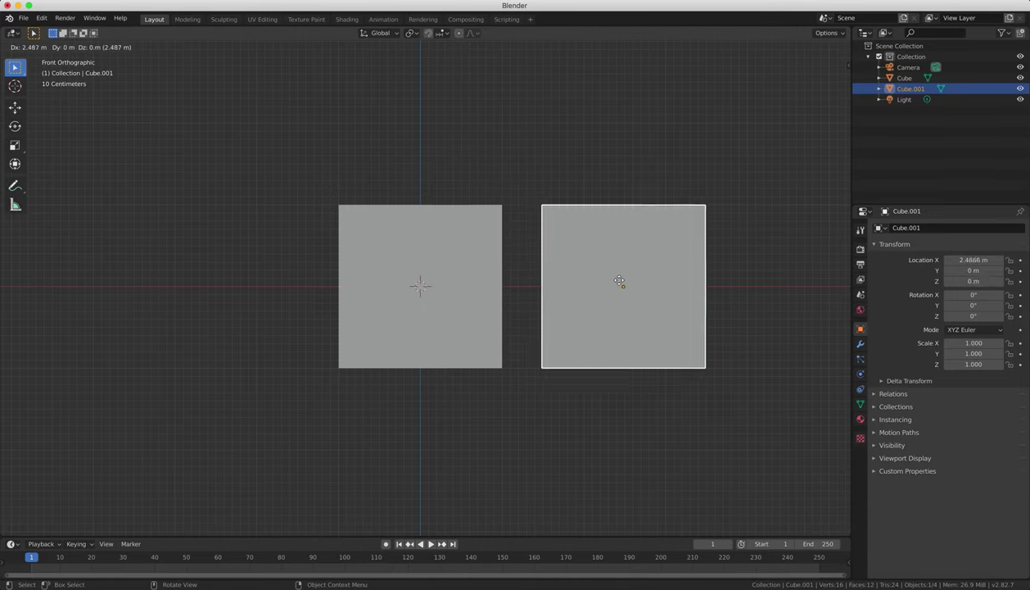
{"action": "left_click", "coordinate": [618, 281]}
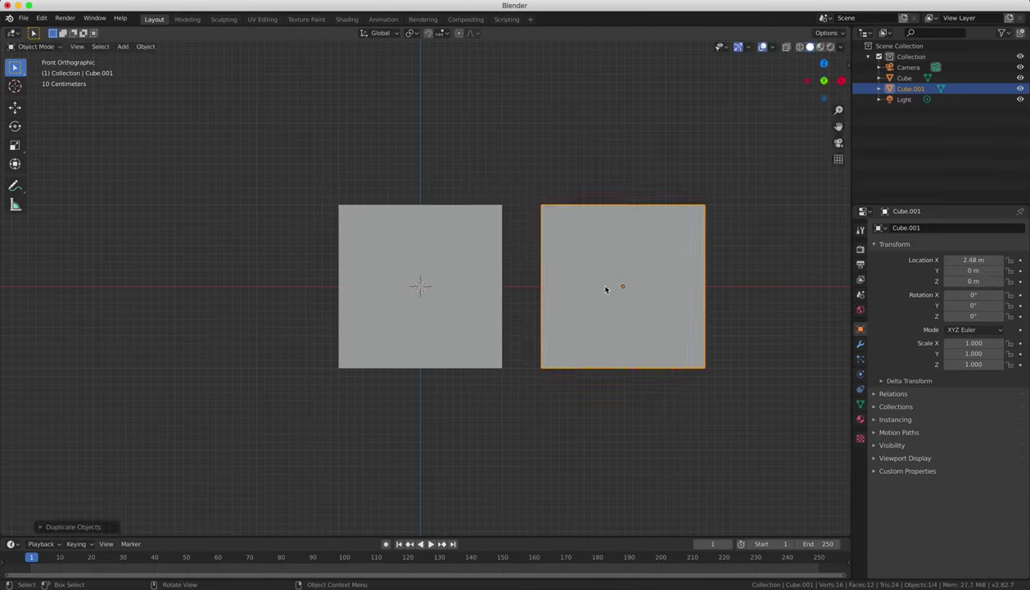
{"action": "key", "text": "g"}
{"action": "key", "text": "Escape"}
Alternate the selection between the two cubes, ending with the original cube selected in an angled view
{"action": "left_click", "coordinate": [419, 275]}
{"action": "left_click", "coordinate": [655, 271]}
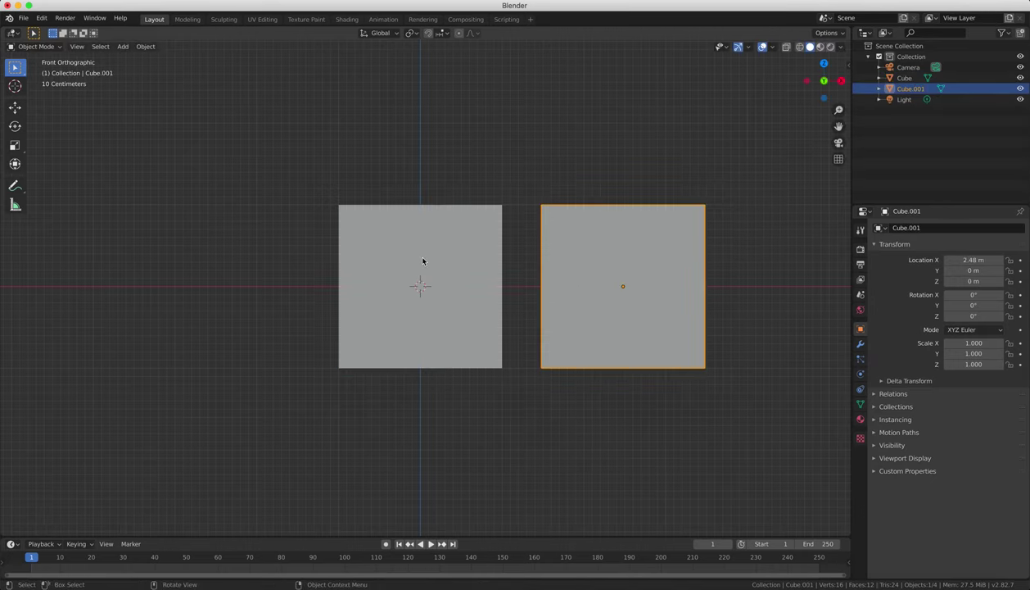
{"action": "left_click", "coordinate": [423, 260]}
{"action": "middle_click_drag", "start_coordinate": [438, 256], "coordinate": [458, 260]}
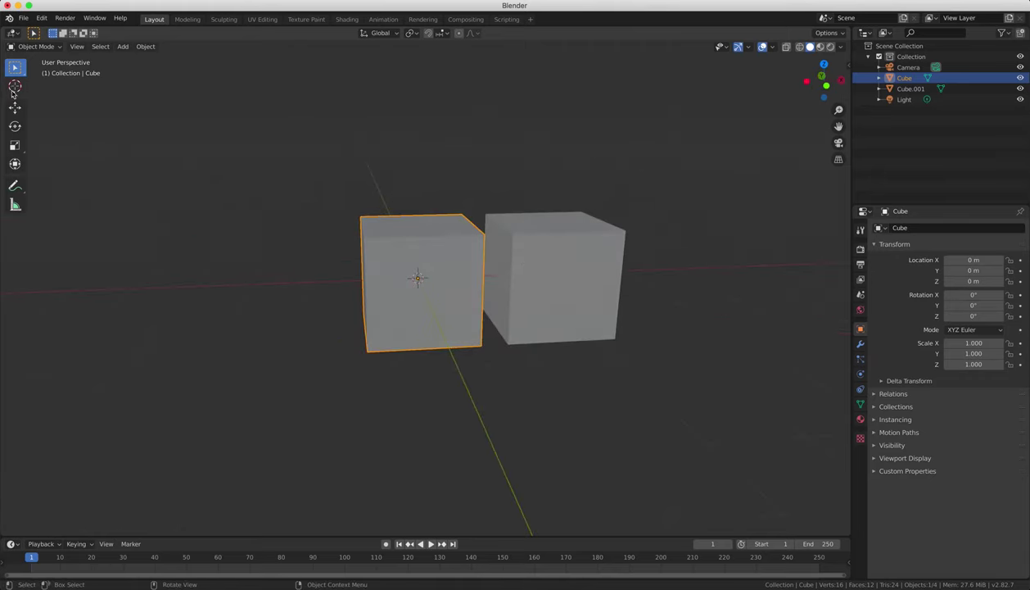
Activate the Move tool, select the duplicate cube, and inspect its axis handles from several angles
{"action": "left_click", "coordinate": [15, 106]}
{"action": "scroll", "coordinate": [455, 272], "scroll_direction": "up", "scroll_amount": 5}
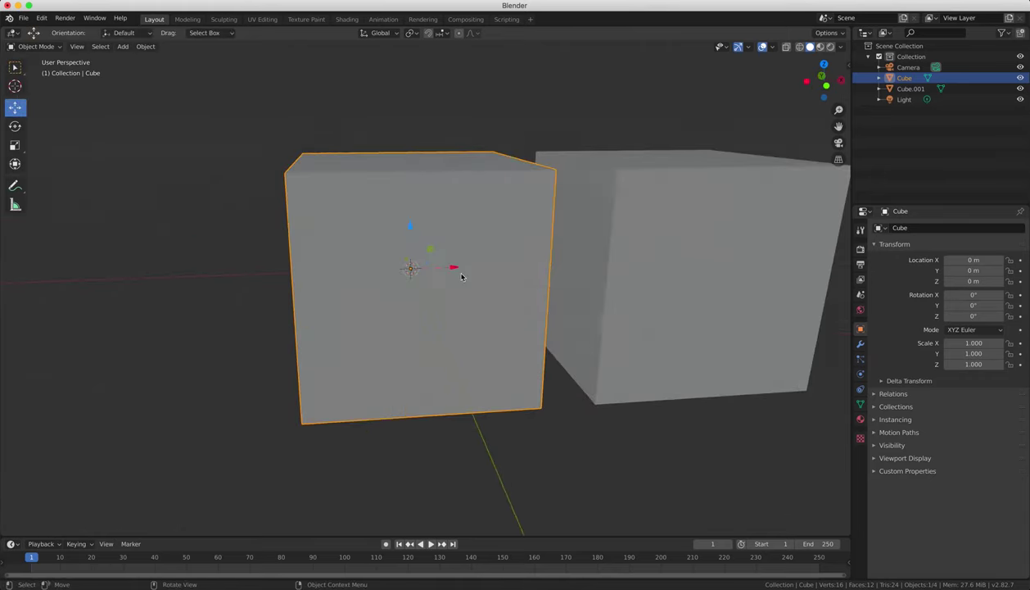
{"action": "middle_click_drag", "start_coordinate": [480, 271], "coordinate": [575, 283]}
{"action": "scroll", "coordinate": [500, 261], "scroll_direction": "down", "scroll_amount": 4}
{"action": "left_click", "coordinate": [575, 283]}
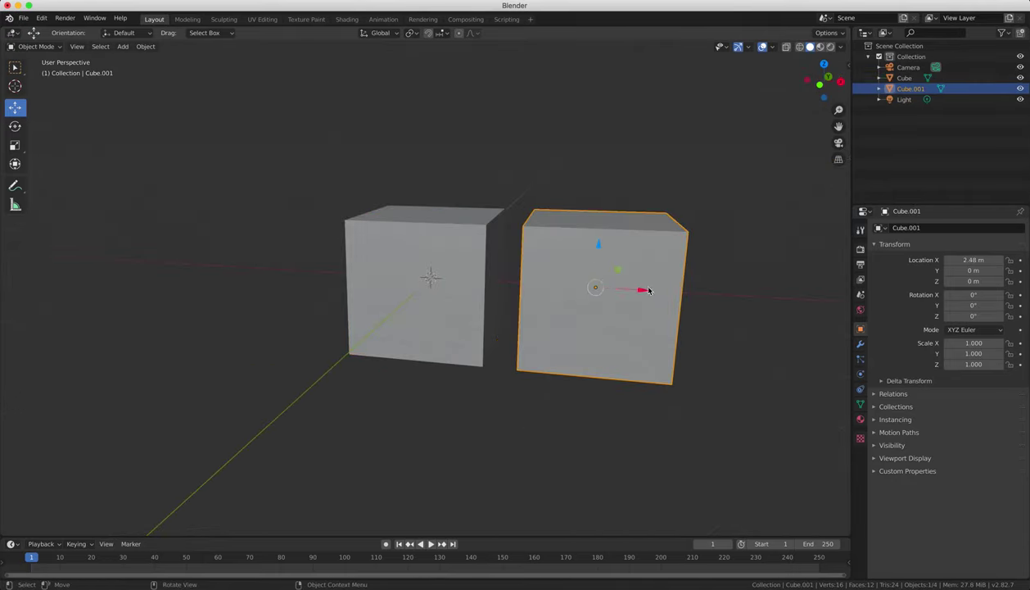
{"action": "middle_click_drag", "start_coordinate": [648, 291], "coordinate": [555, 328]}
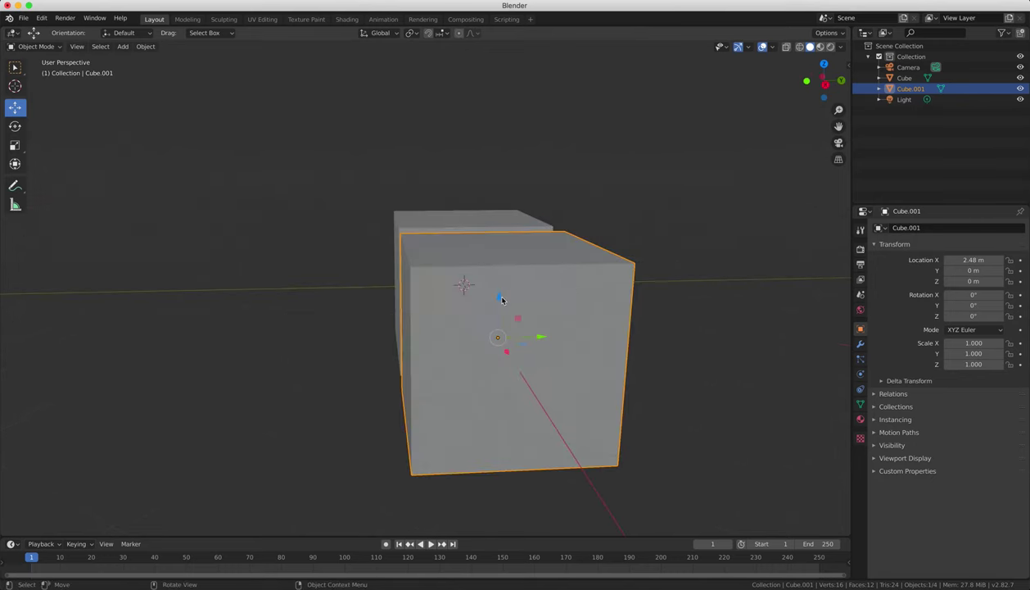
Move the duplicate cube along each axis to about X 2.98 m, Y 0.17 m and Z 0.13 m
{"action": "key", "text": "KP_1"}
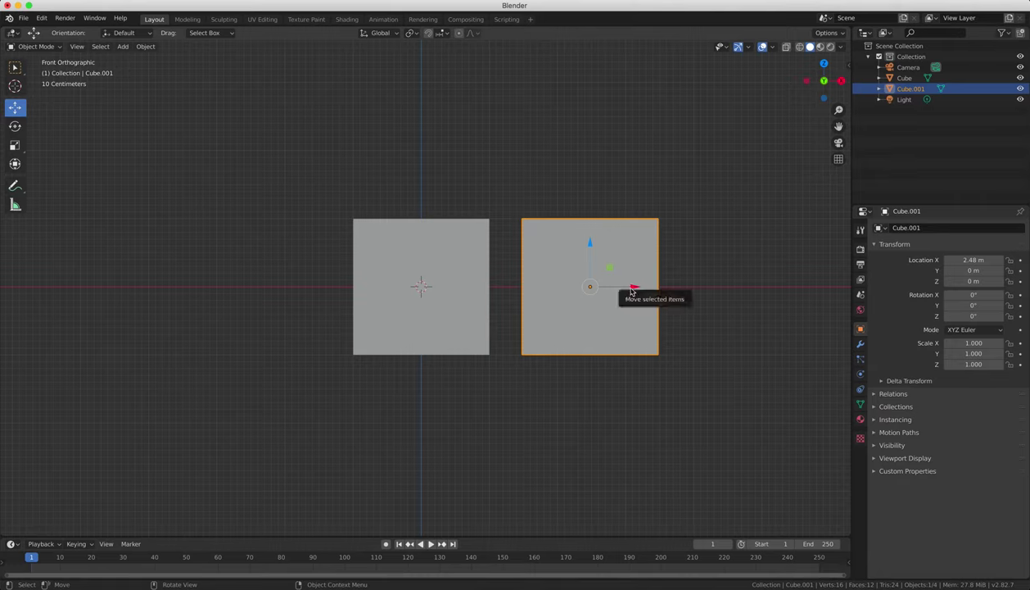
{"action": "left_click_drag", "start_coordinate": [632, 290], "coordinate": [667, 294]}
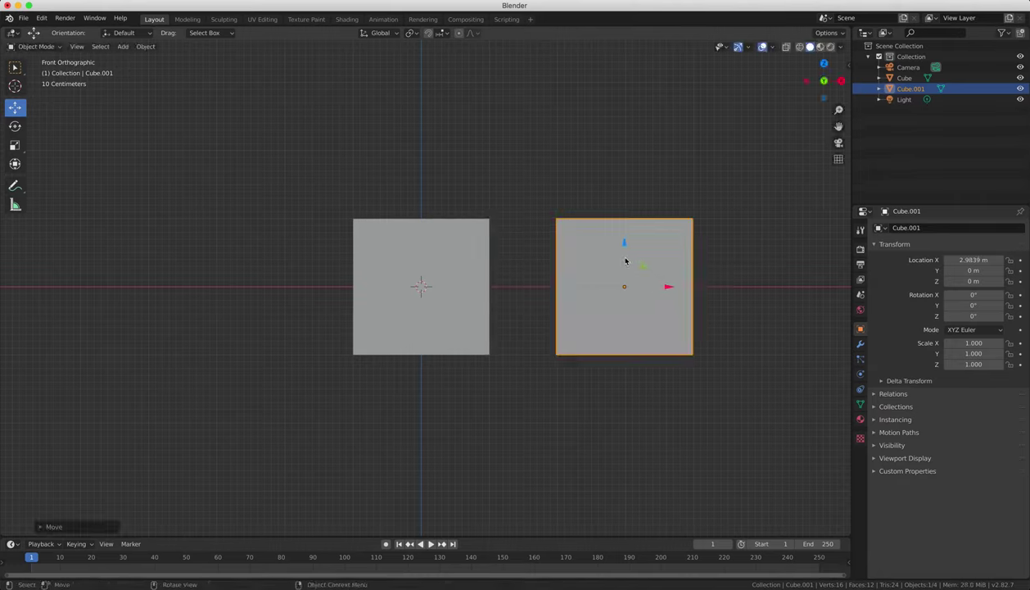
{"action": "mouse_move", "coordinate": [626, 260]}
{"action": "left_mouse_down"}
{"action": "mouse_move", "coordinate": [625, 207]}
{"action": "mouse_move", "coordinate": [626, 263]}
{"action": "mouse_move", "coordinate": [625, 251]}
{"action": "left_mouse_up"}
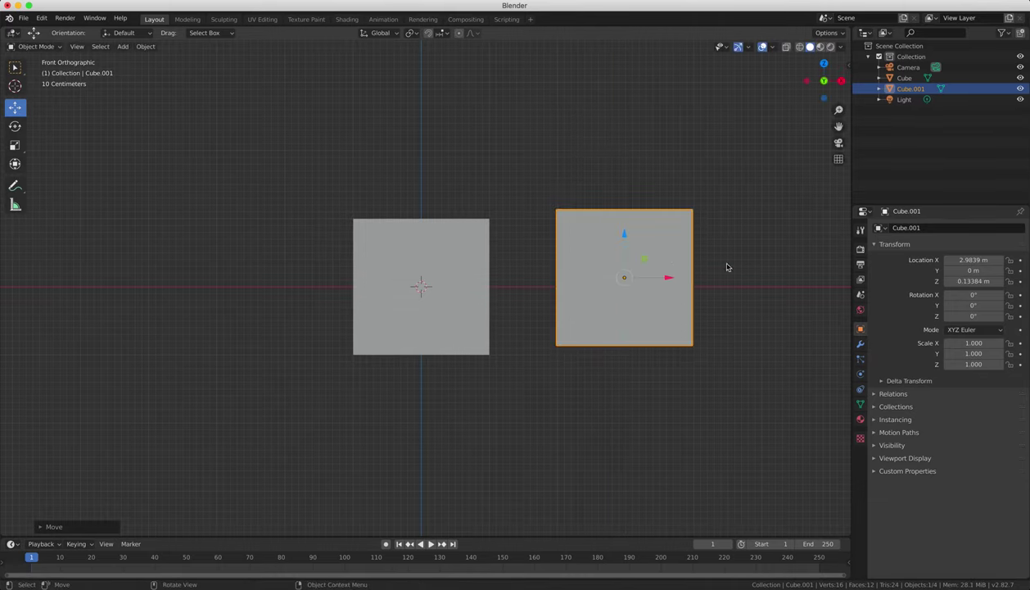
{"action": "middle_click_drag", "start_coordinate": [727, 267], "coordinate": [642, 322]}
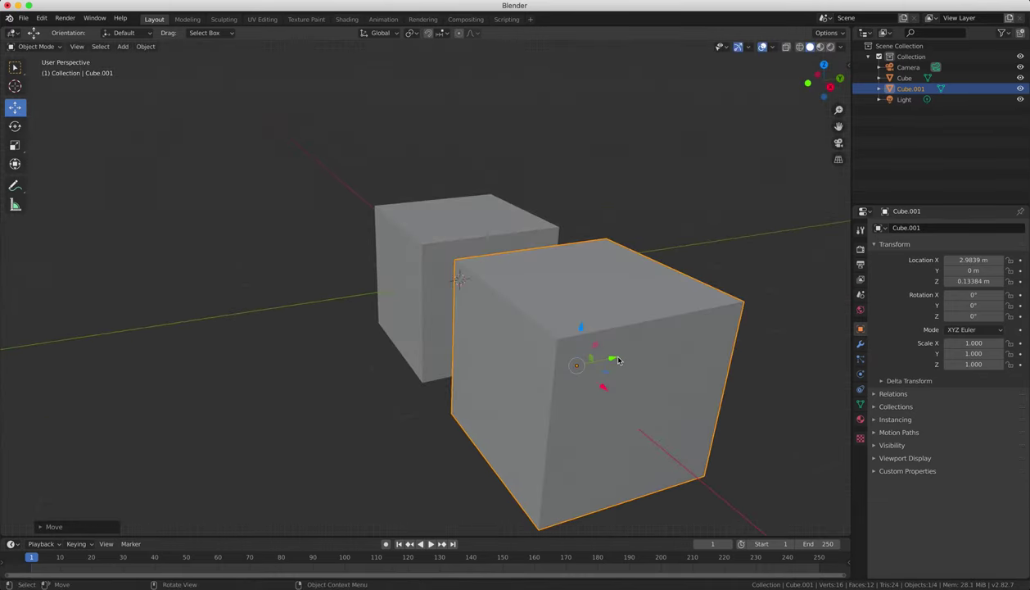
{"action": "left_click_drag", "start_coordinate": [617, 359], "coordinate": [640, 353]}
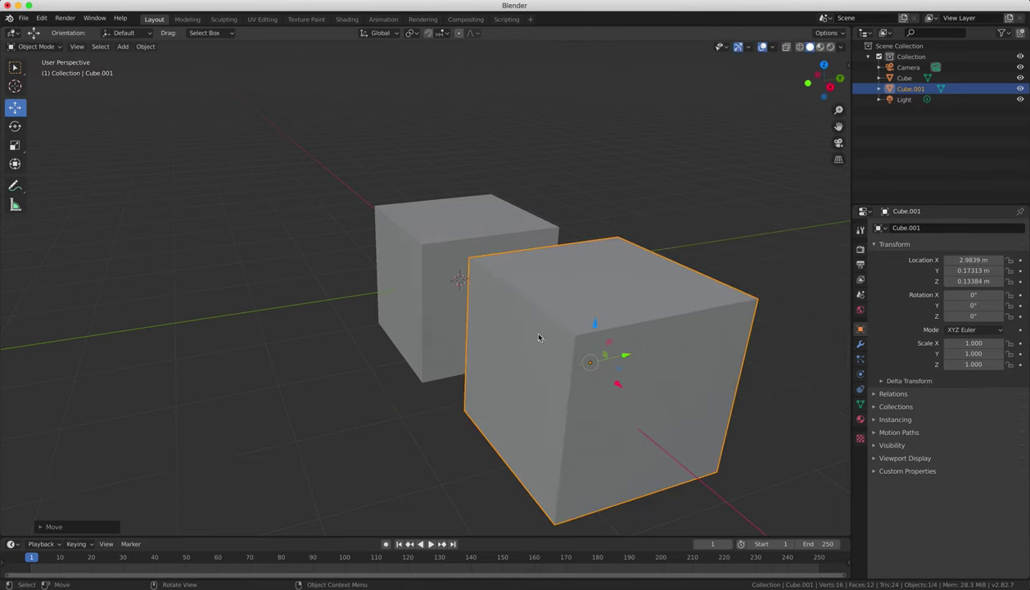
Reposition the duplicate cube in the front view to about X 2.74 m and Z 0.02 m
{"action": "key", "text": "KP_1"}
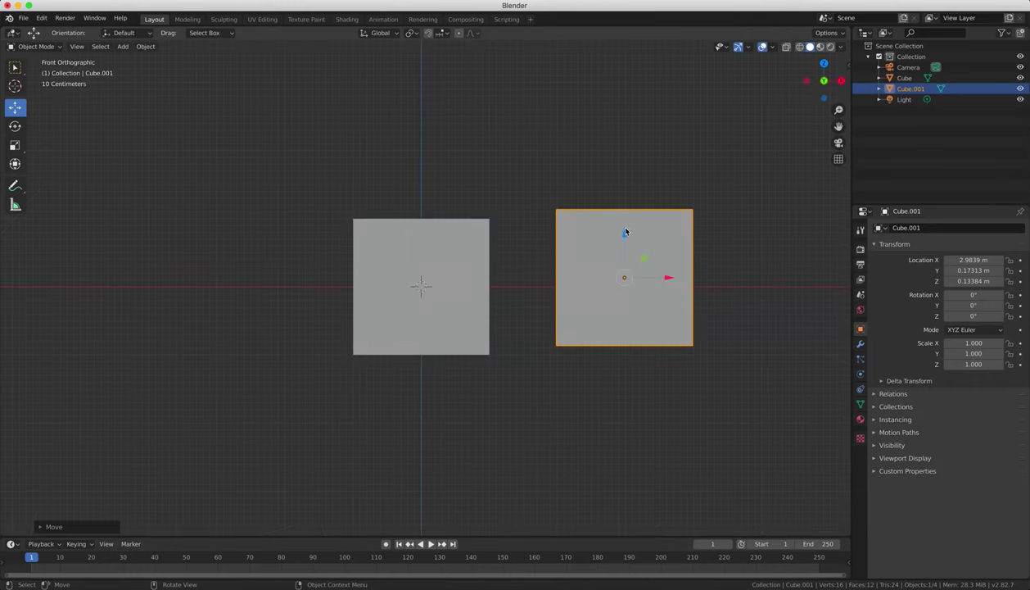
{"action": "left_click_drag", "start_coordinate": [625, 235], "coordinate": [625, 244]}
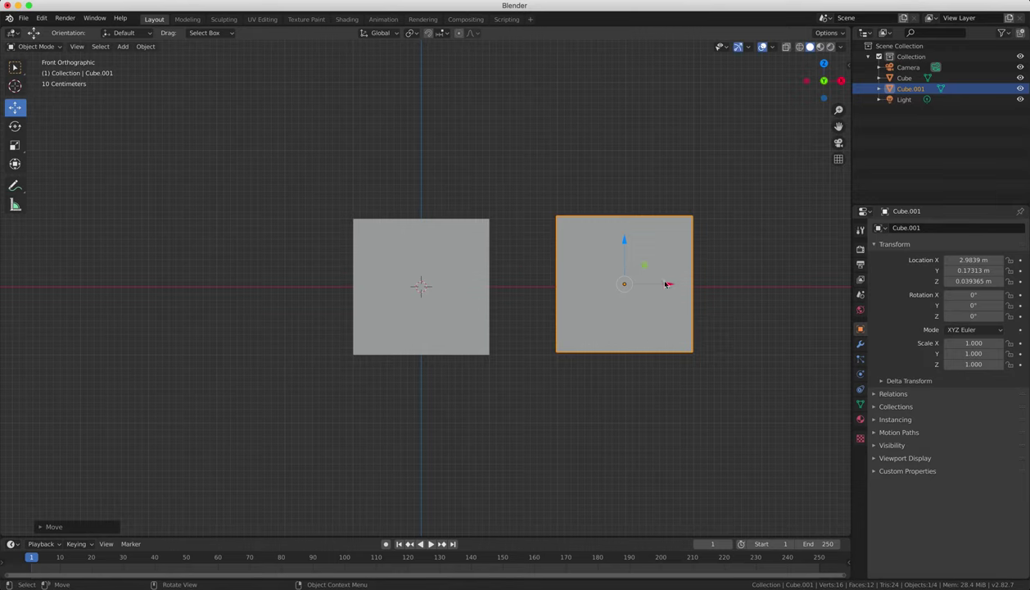
{"action": "left_click_drag", "start_coordinate": [667, 283], "coordinate": [608, 249]}
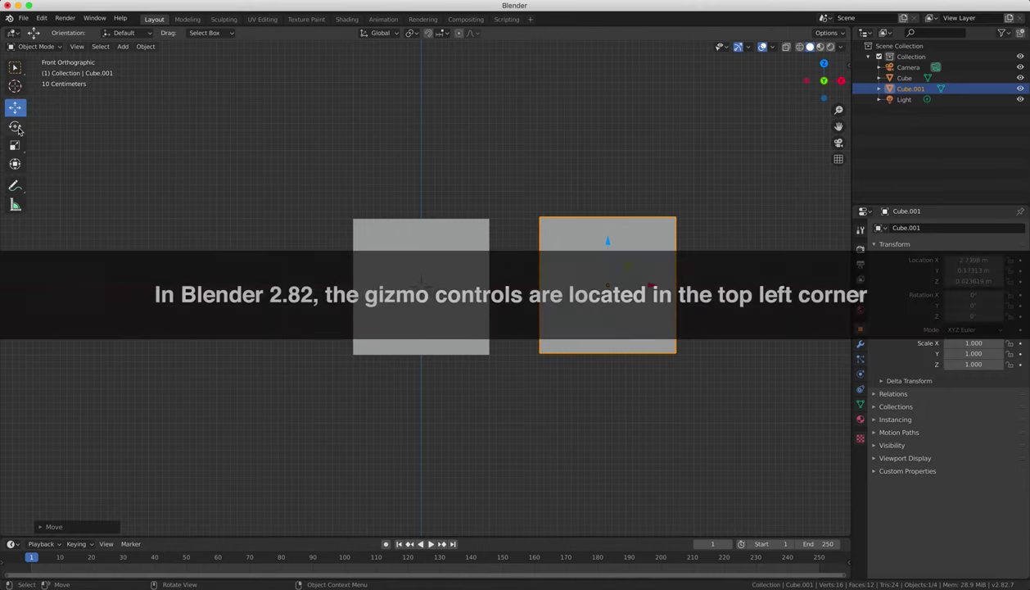
Rotate the duplicate cube about Y to about 399° and scale it to about 1.107 in X and 1.094 in Z
{"action": "left_click", "coordinate": [15, 126]}
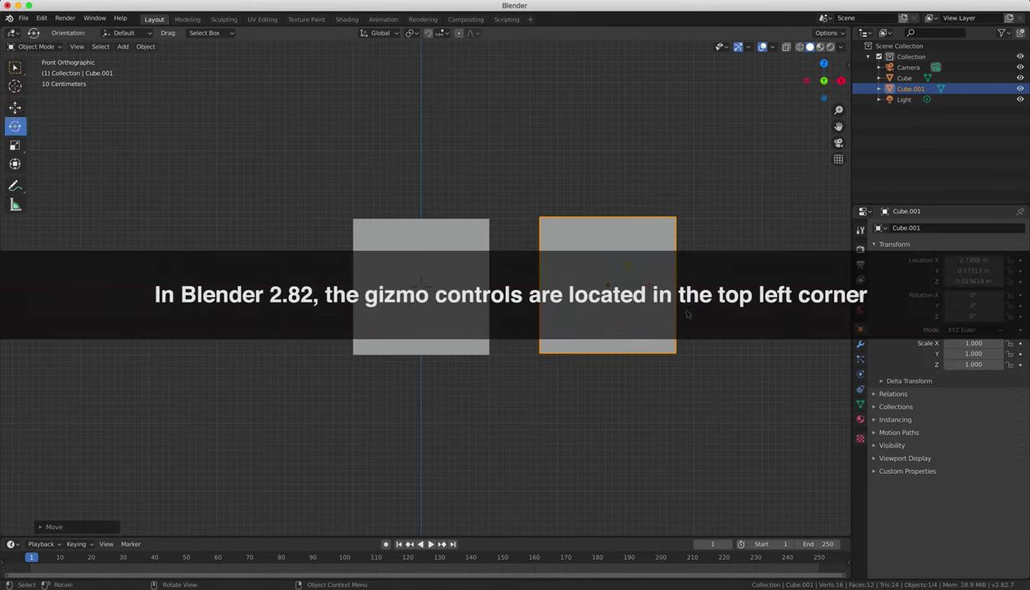
{"action": "left_click_drag", "start_coordinate": [651, 301], "coordinate": [667, 270]}
{"action": "left_click", "coordinate": [15, 145]}
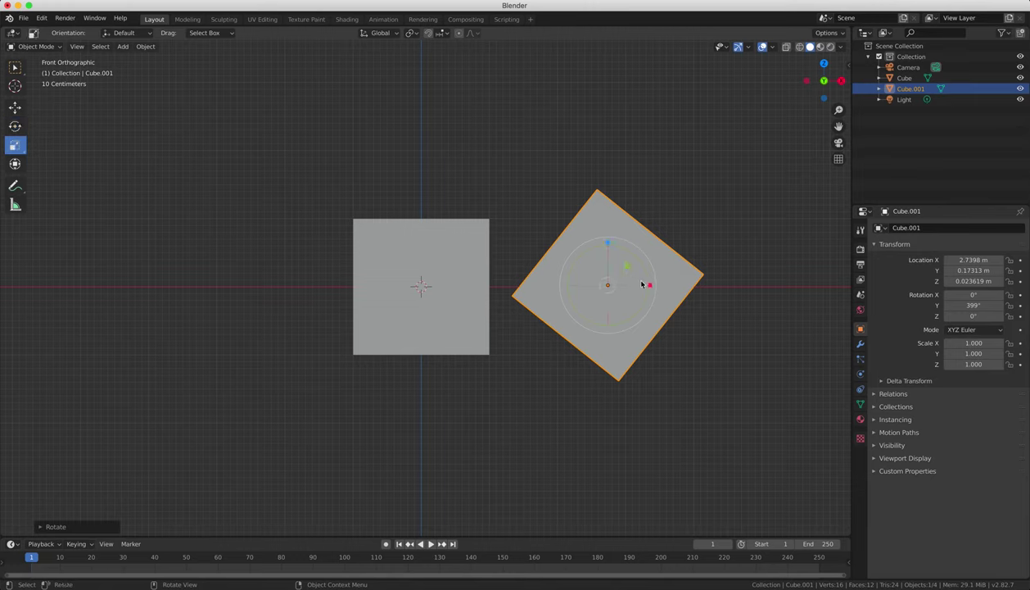
{"action": "left_click_drag", "start_coordinate": [652, 287], "coordinate": [607, 242]}
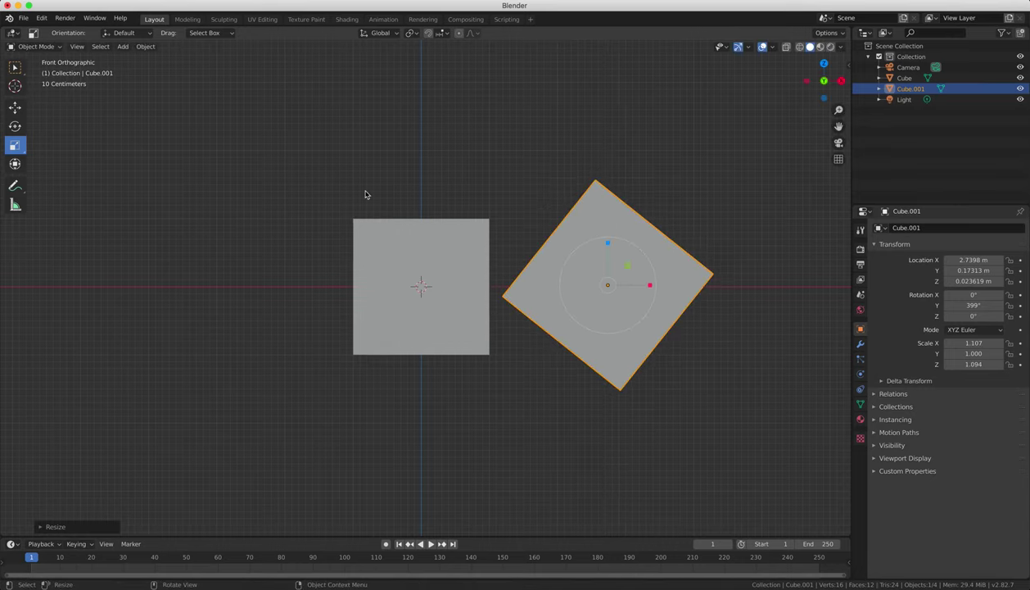
Rotate the duplicate cube freely in an angled view to about X -32.4°, Y 394° and Z -19.5°
{"action": "left_click", "coordinate": [15, 126]}
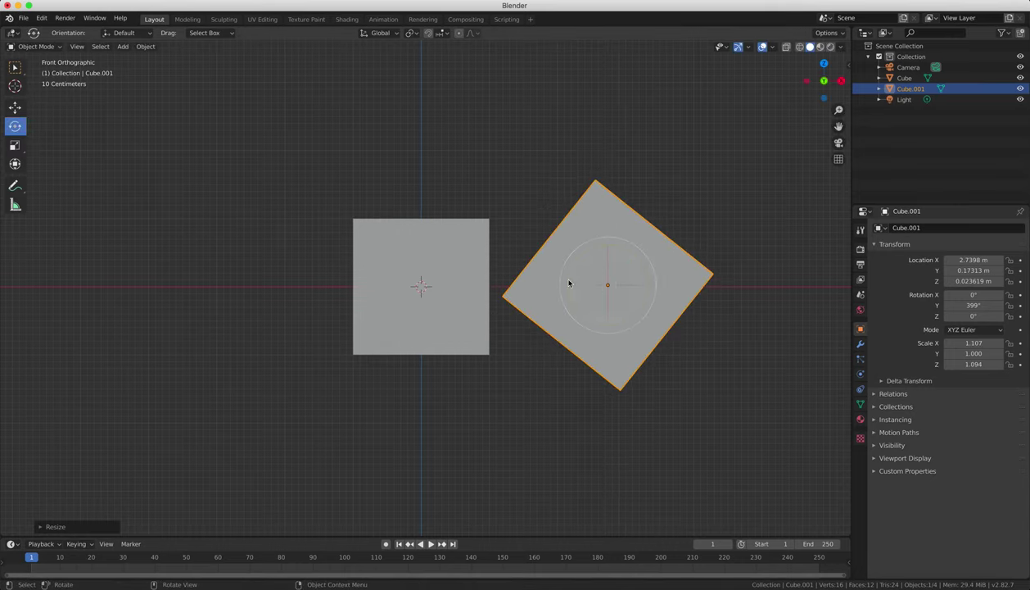
{"action": "middle_click_drag", "start_coordinate": [757, 294], "coordinate": [596, 296]}
{"action": "left_click_drag", "start_coordinate": [573, 289], "coordinate": [612, 279]}
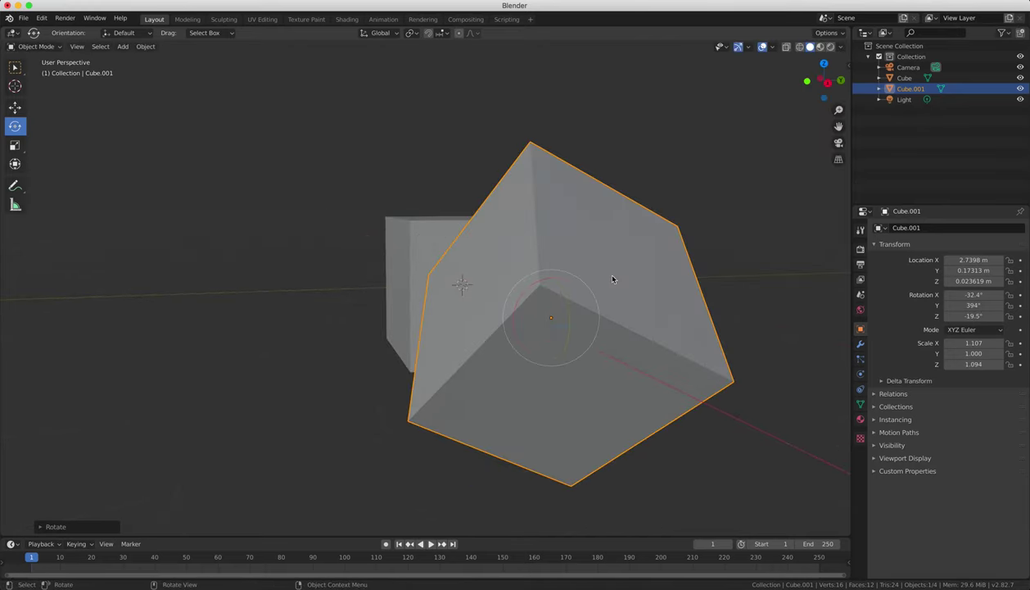
Scale the duplicate cube to about 0.707 in X and 0.864 in Z, and return to the Select tool
{"action": "left_click", "coordinate": [15, 145]}
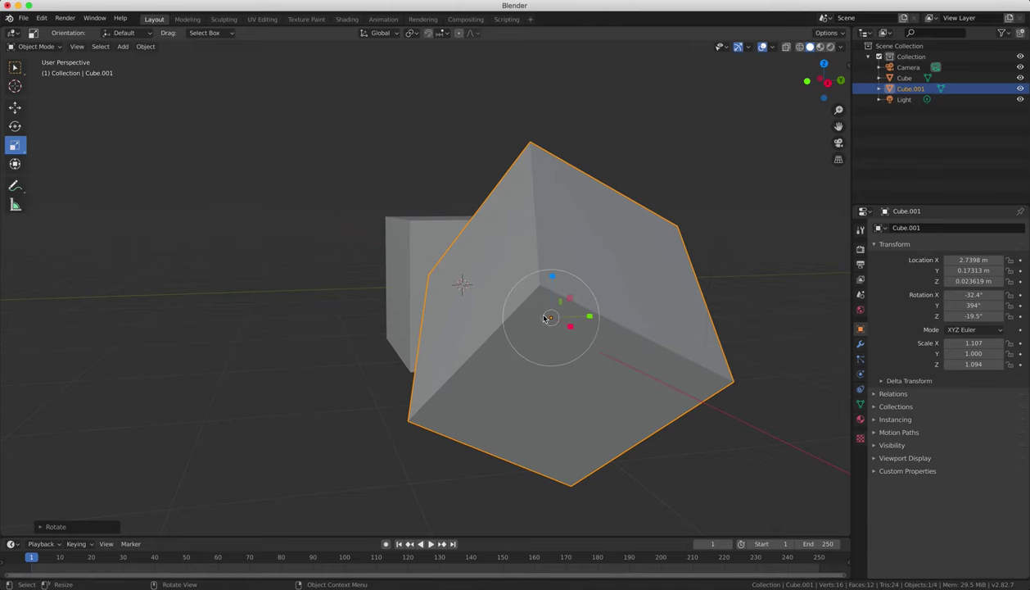
{"action": "left_click_drag", "start_coordinate": [571, 328], "coordinate": [551, 311]}
{"action": "left_click", "coordinate": [15, 71]}
View both cubes from the right, bottom and front orthographic directions
{"action": "middle_click_drag", "start_coordinate": [447, 332], "coordinate": [544, 362]}
{"action": "left_click", "coordinate": [841, 79]}
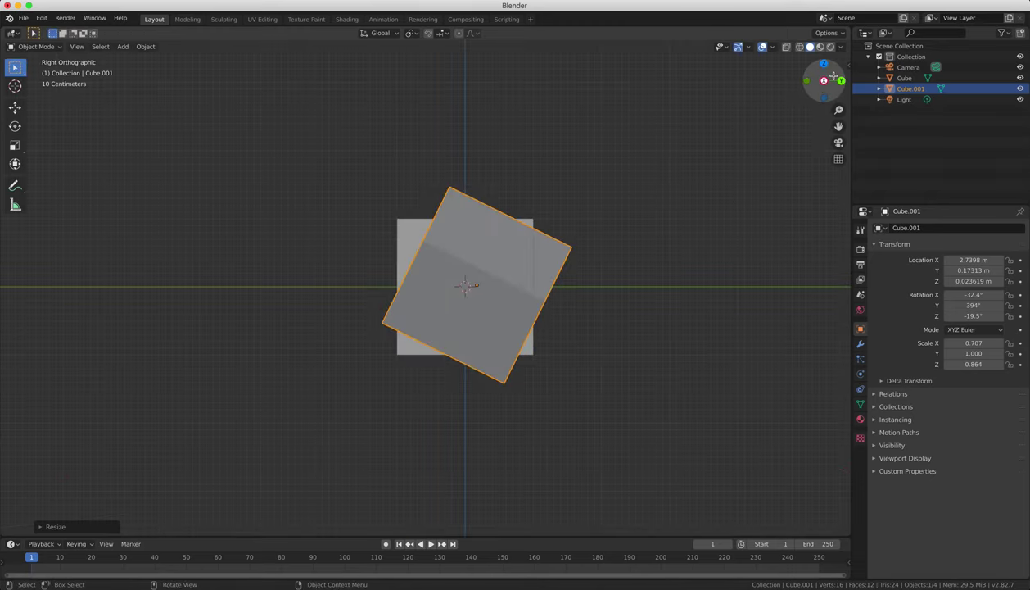
{"action": "left_click", "coordinate": [824, 80]}
{"action": "left_click", "coordinate": [824, 80]}
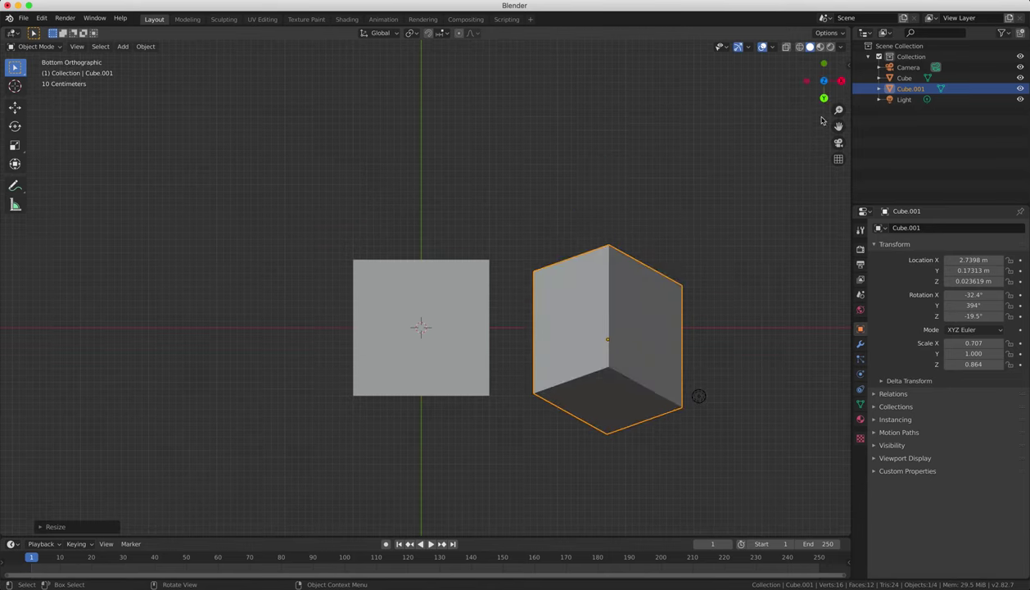
{"action": "key", "text": "KP_1"}
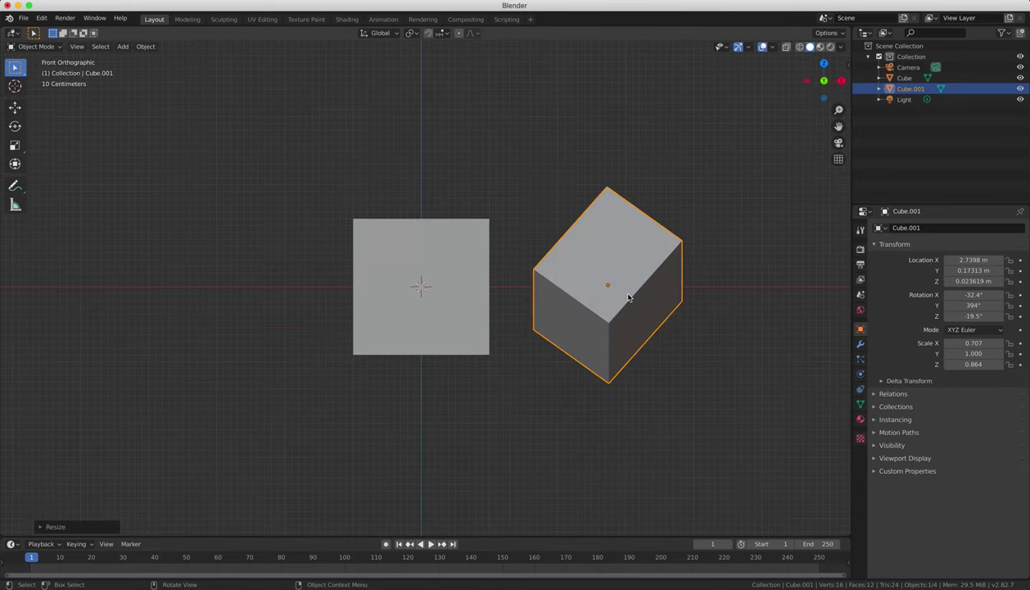
Select the original cube and try to move it freely away from the duplicate in the front view
{"action": "left_click", "coordinate": [394, 247]}
{"action": "key", "text": "g"}
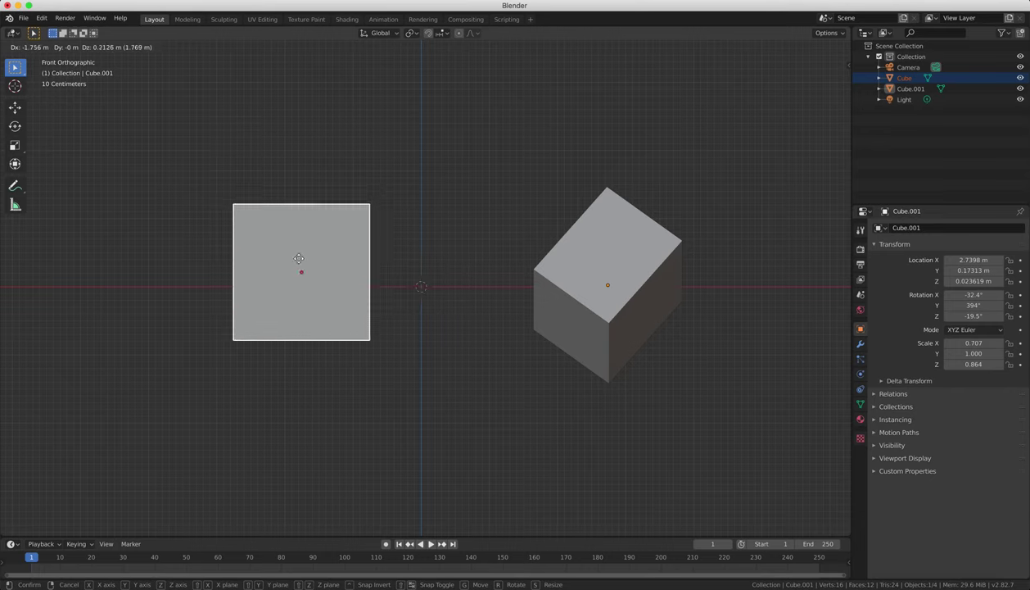
{"action": "right_click", "coordinate": [365, 225]}
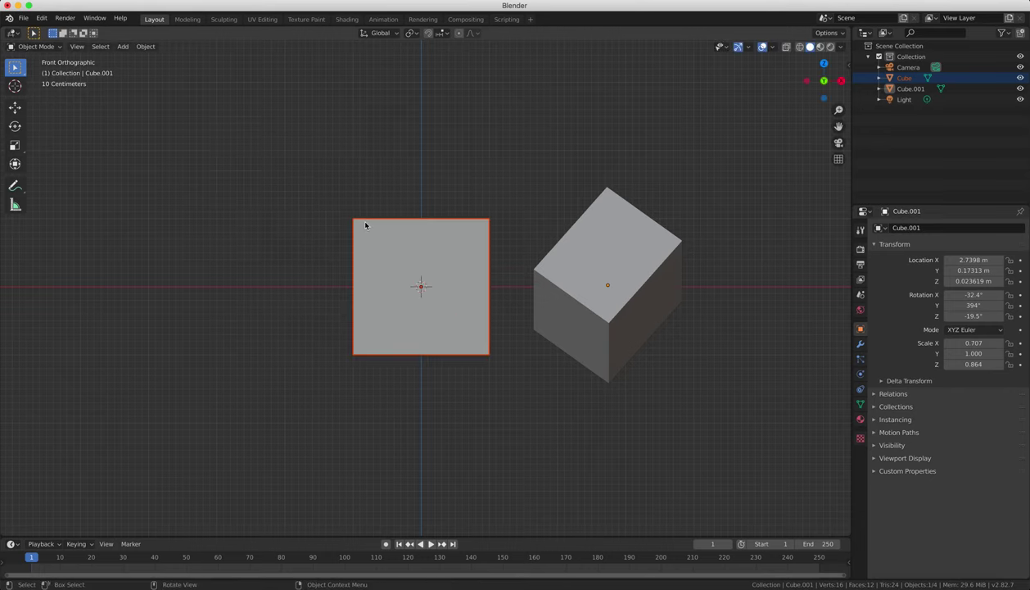
Try to rotate the original cube freely and scale it down uniformly in the front orthographic view
{"action": "key", "text": "r"}
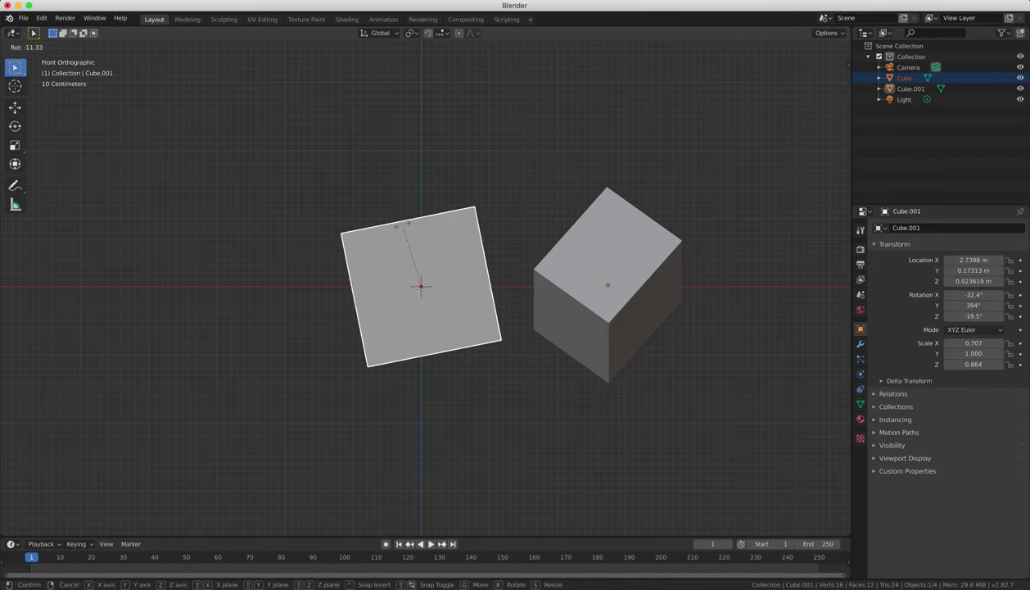
{"action": "right_click", "coordinate": [471, 235]}
{"action": "key", "text": "s"}
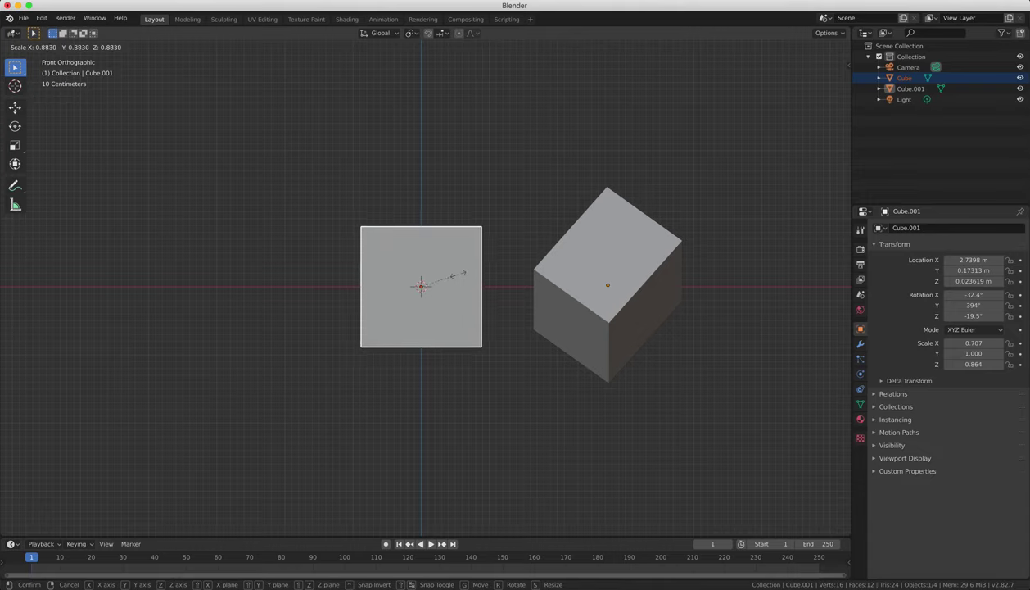
{"action": "left_click", "coordinate": [464, 276]}
Look at both cubes from an angle, and try to rotate the original cube about the view axis in the front orthographic view
{"action": "middle_click_drag", "start_coordinate": [600, 269], "coordinate": [546, 275]}
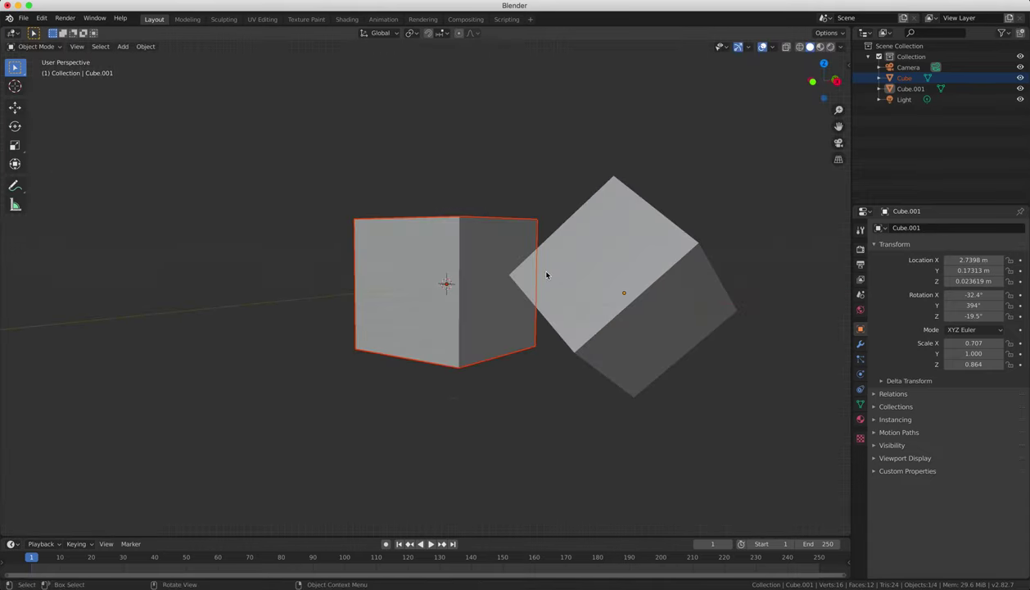
{"action": "middle_click_drag", "start_coordinate": [617, 265], "coordinate": [513, 295]}
{"action": "key", "text": "KP_1"}
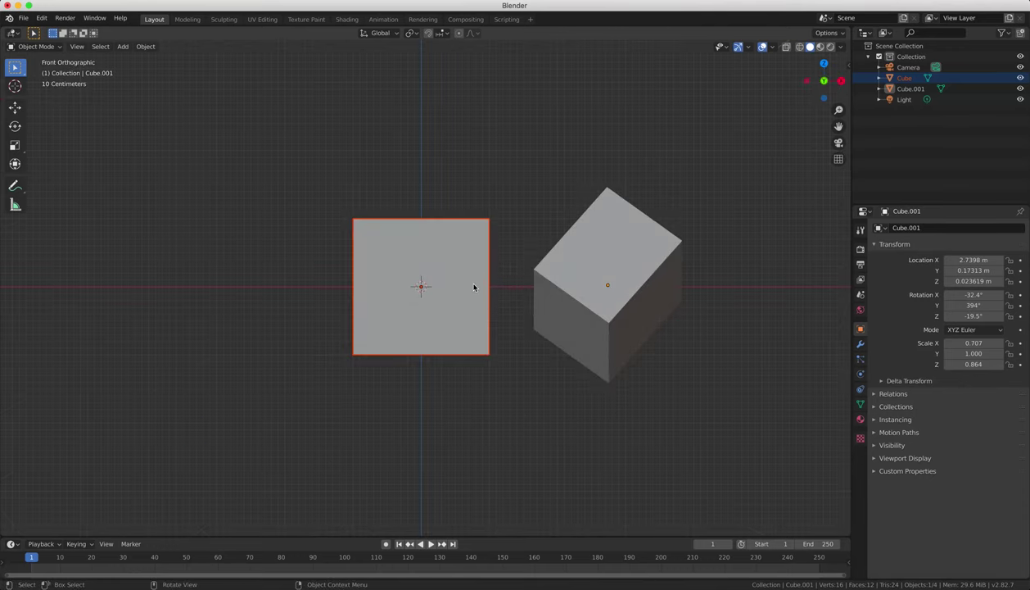
{"action": "scroll", "coordinate": [474, 287], "scroll_direction": "down", "scroll_amount": 2}
{"action": "scroll", "coordinate": [475, 288], "scroll_direction": "up", "scroll_amount": 2}
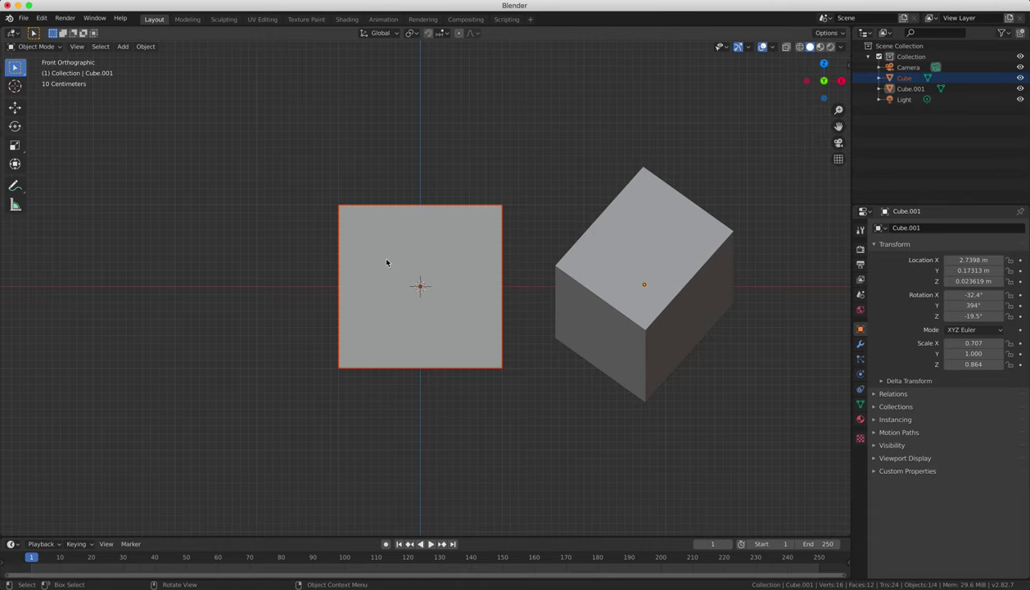
{"action": "key", "text": "r"}
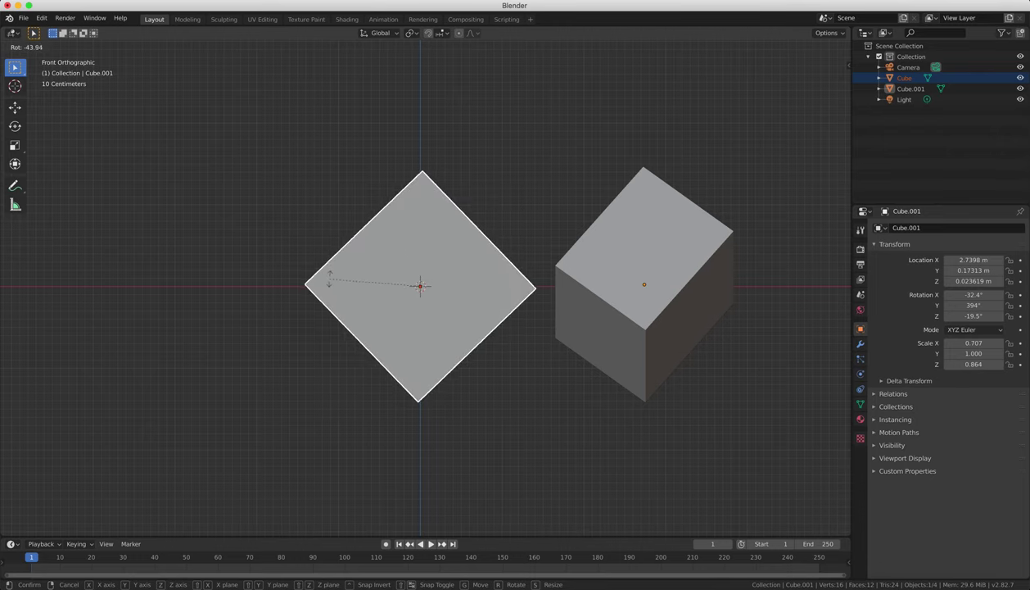
{"action": "left_click", "coordinate": [417, 244]}
Try to rotate the original cube in the right orthographic view, and switch to the top orthographic view
{"action": "key", "text": "KP_3"}
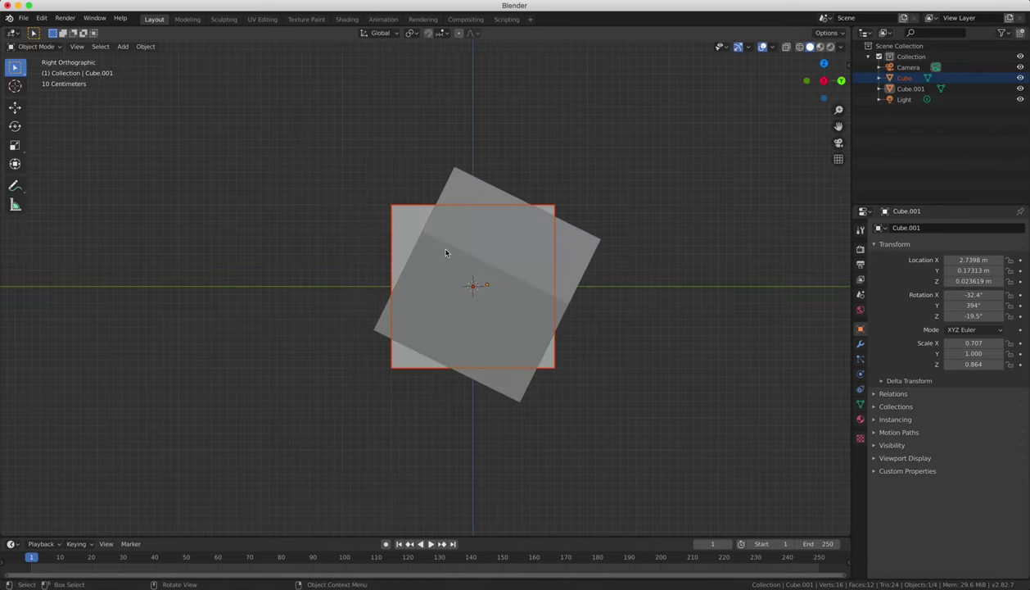
{"action": "key", "text": "r"}
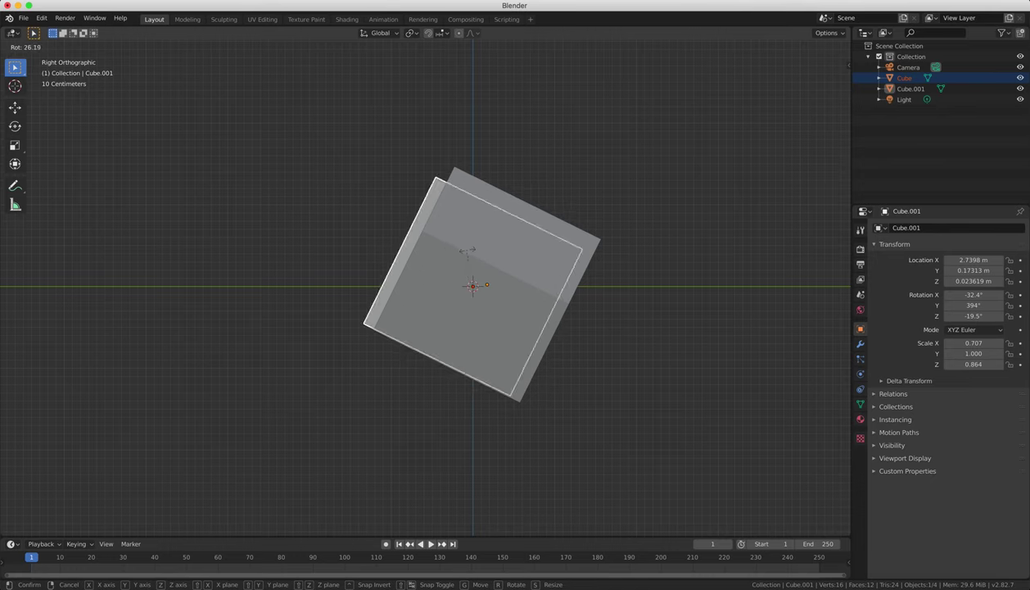
{"action": "key", "text": "Escape"}
{"action": "key", "text": "KP_7"}
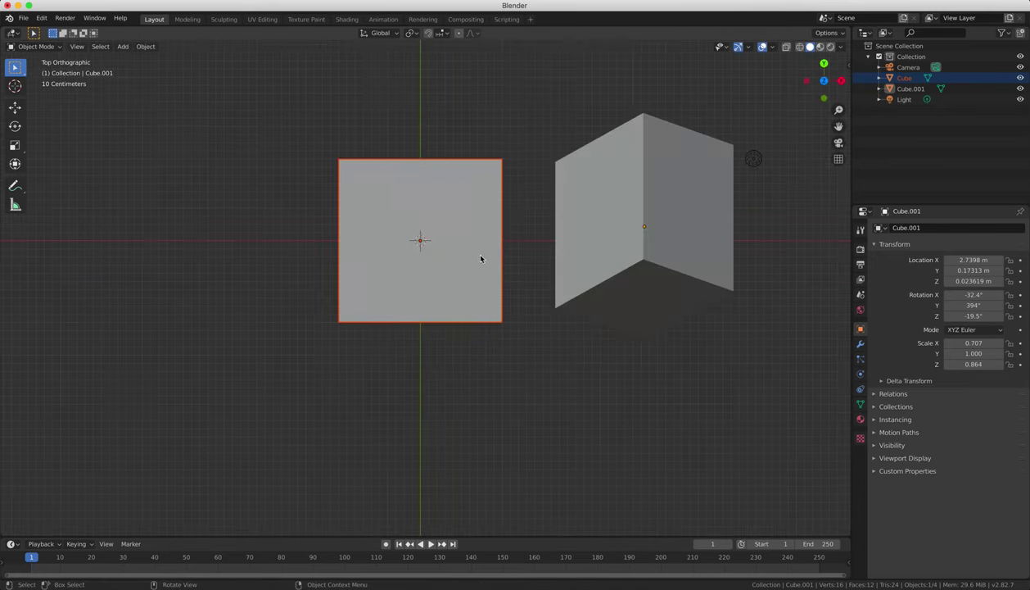